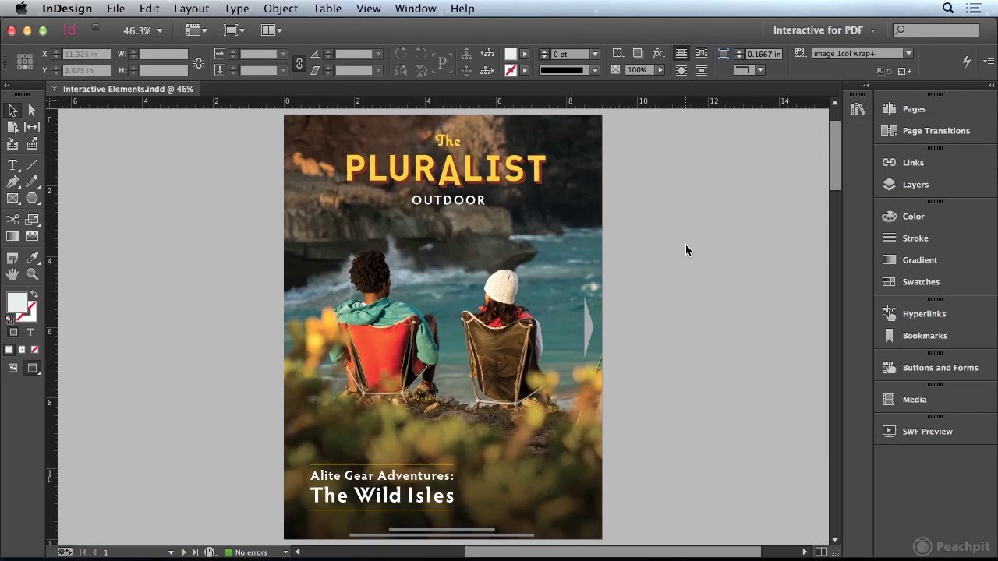
# Switch to the Interactive for PDF workspace and select the PLURALIST logo on the cover.
pyautogui.click(831, 31)
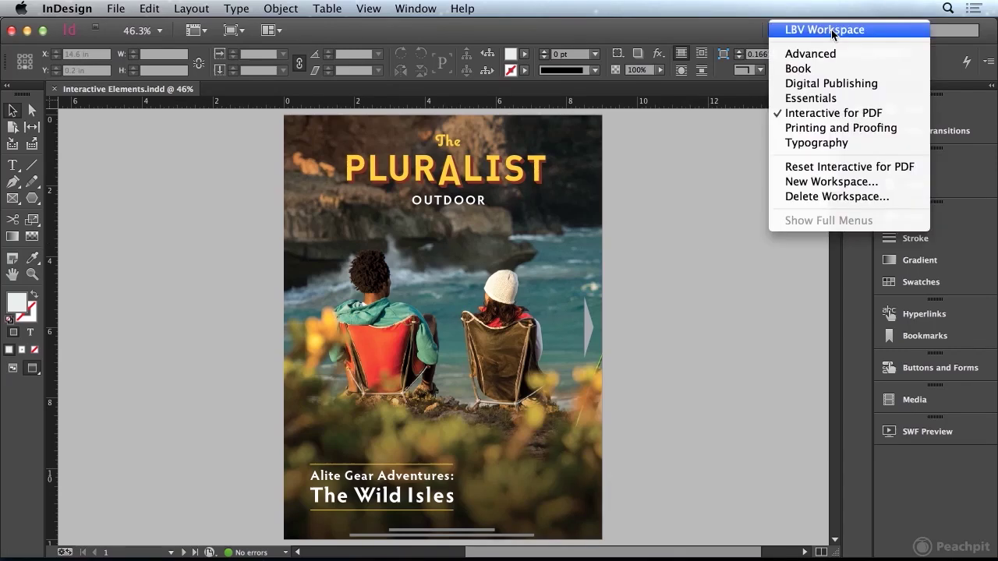
pyautogui.click(880, 112)
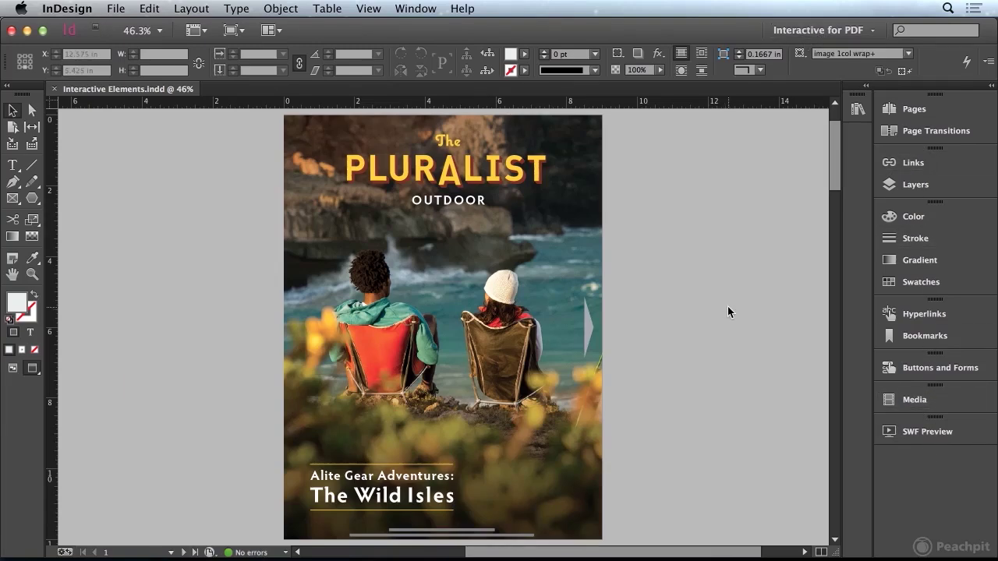
pyautogui.click(929, 315)
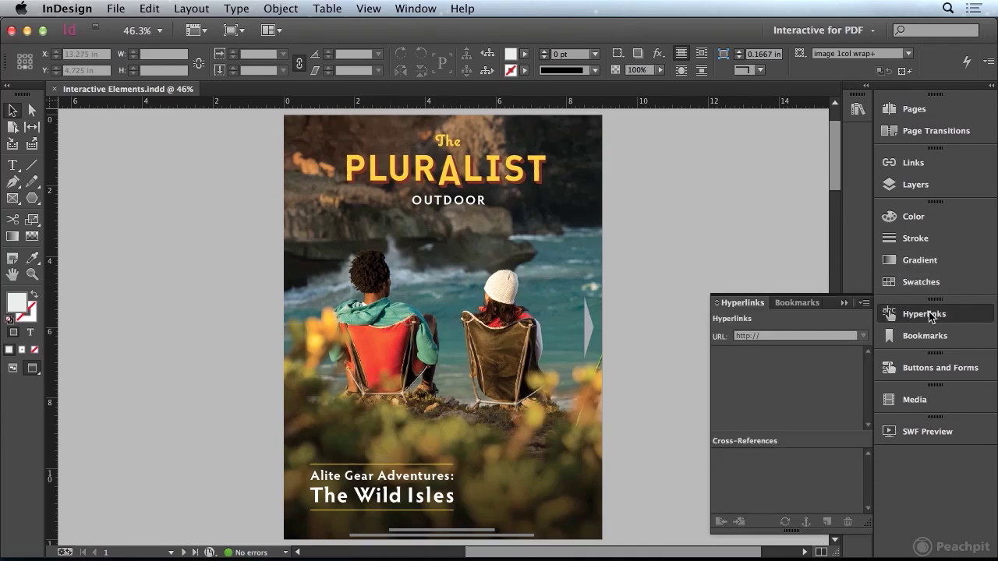
pyautogui.click(377, 170)
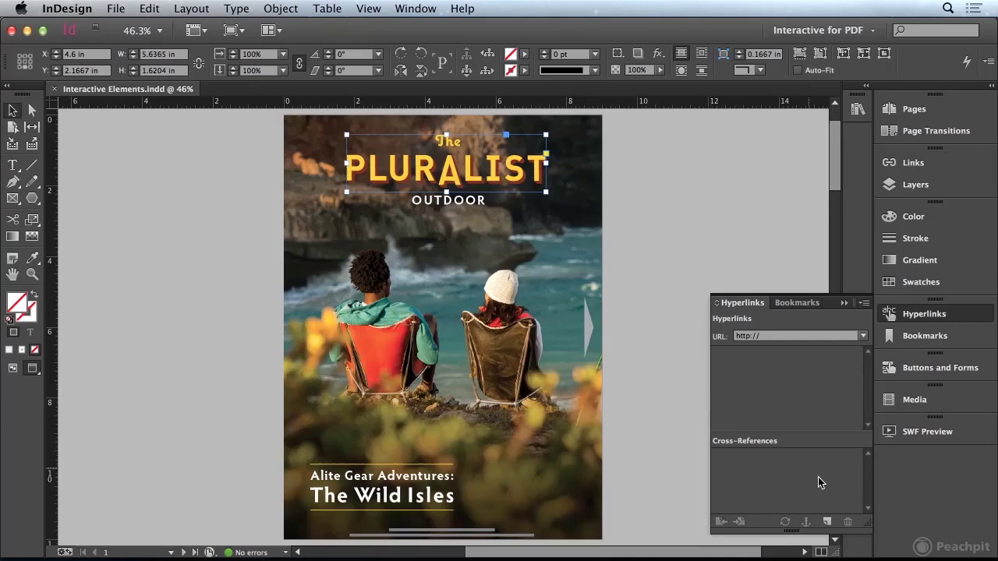
pyautogui.click(828, 523)
pyautogui.moveTo(391, 131); pyautogui.dragTo(466, 224)
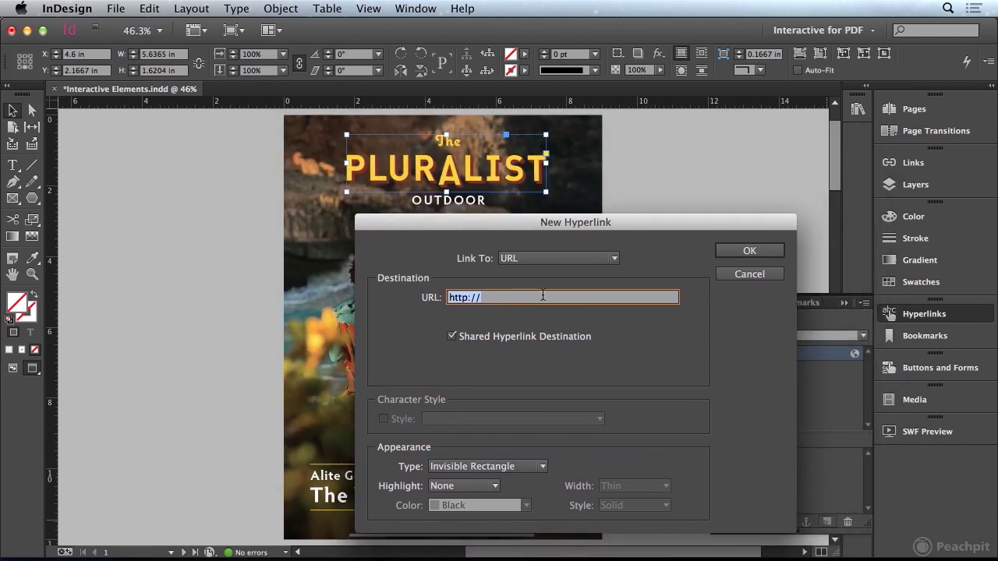
pyautogui.click(535, 257)
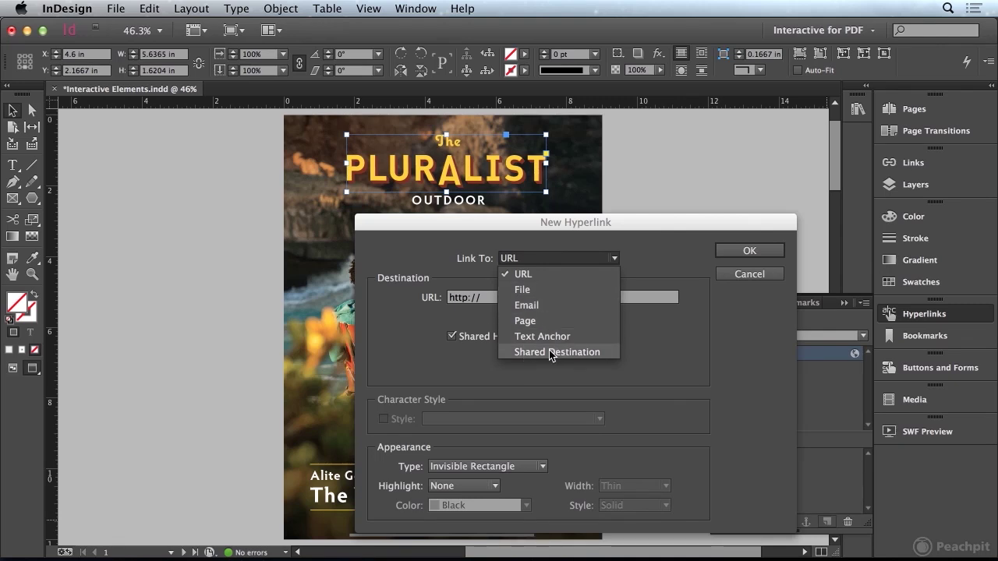
pyautogui.click(539, 272)
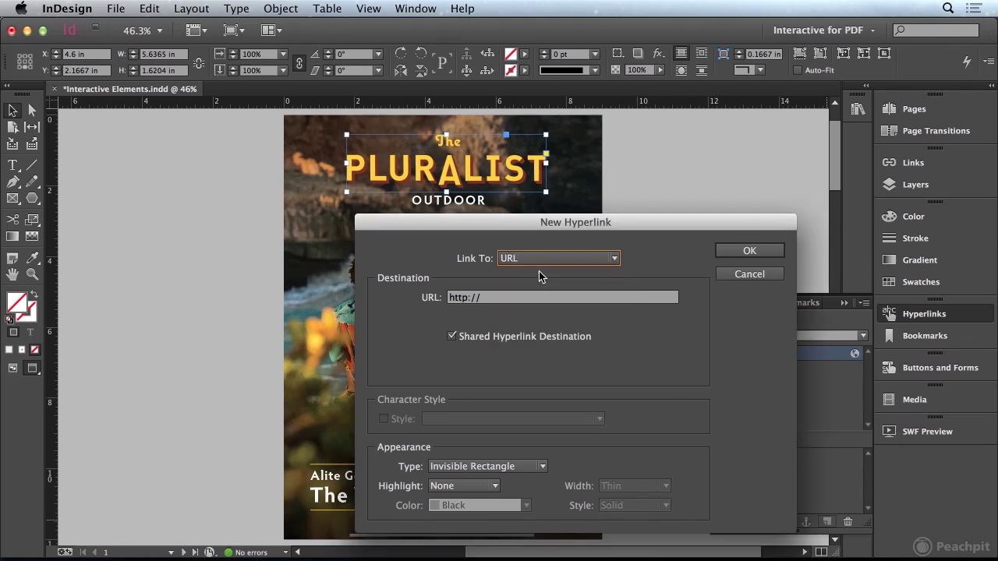
pyautogui.click(539, 301)
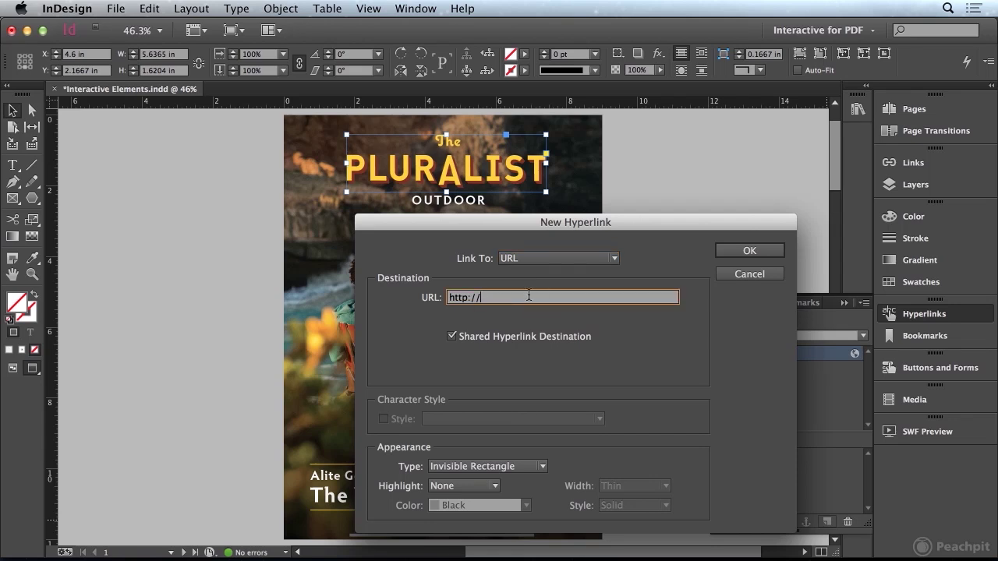
pyautogui.write('www.adobe.com')
pyautogui.click(754, 254)
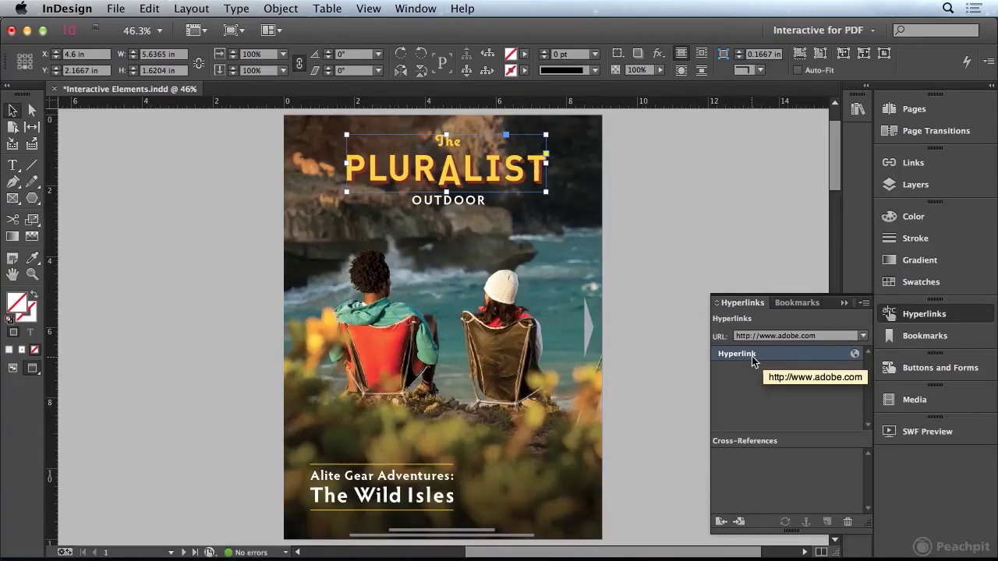
# Use Rename Hyperlink in the Hyperlinks panel menu to name the adobe.com link 'Adobe Hyperlink'.
pyautogui.click(864, 303)
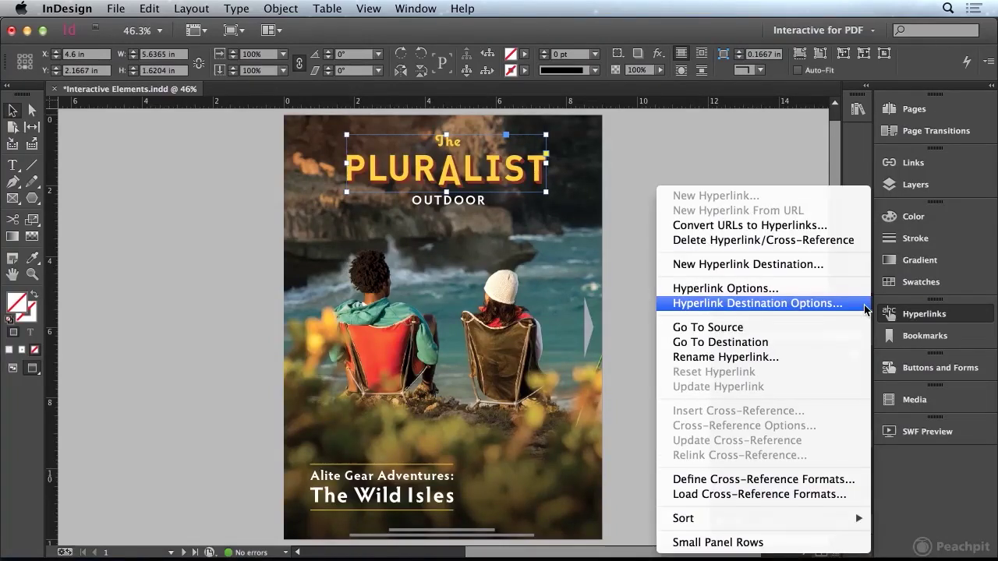
pyautogui.click(812, 357)
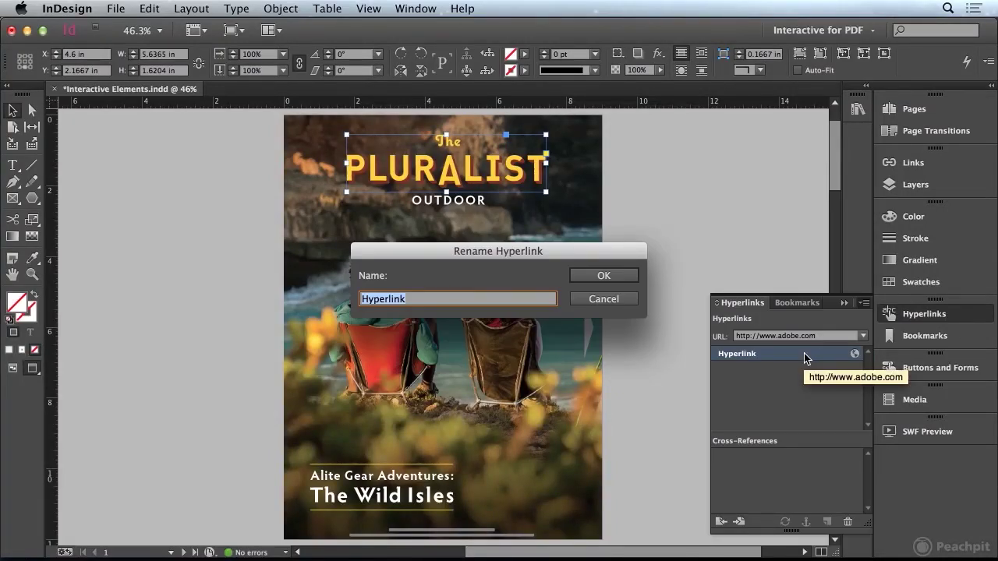
pyautogui.write('Adobe Hyperlink')
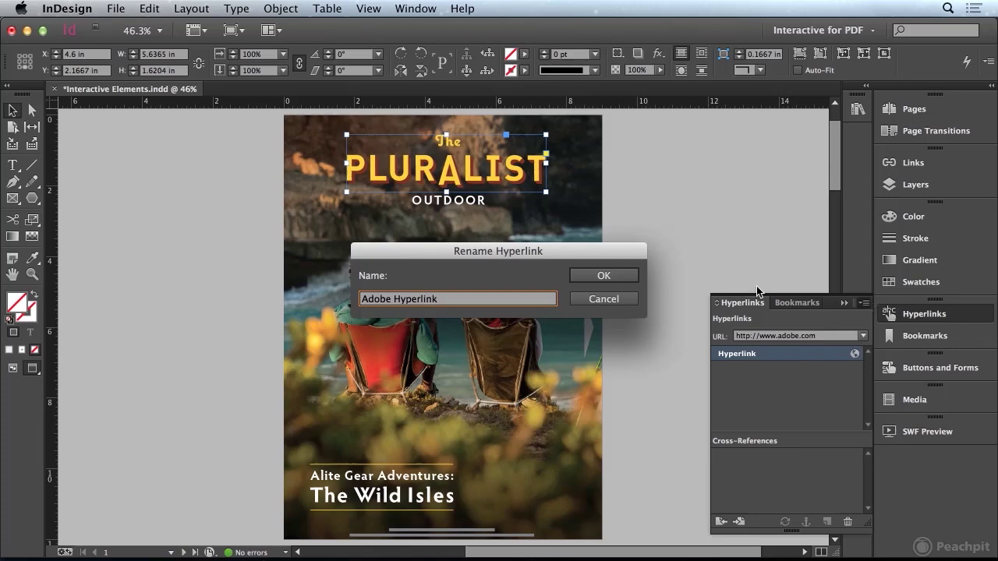
pyautogui.click(609, 275)
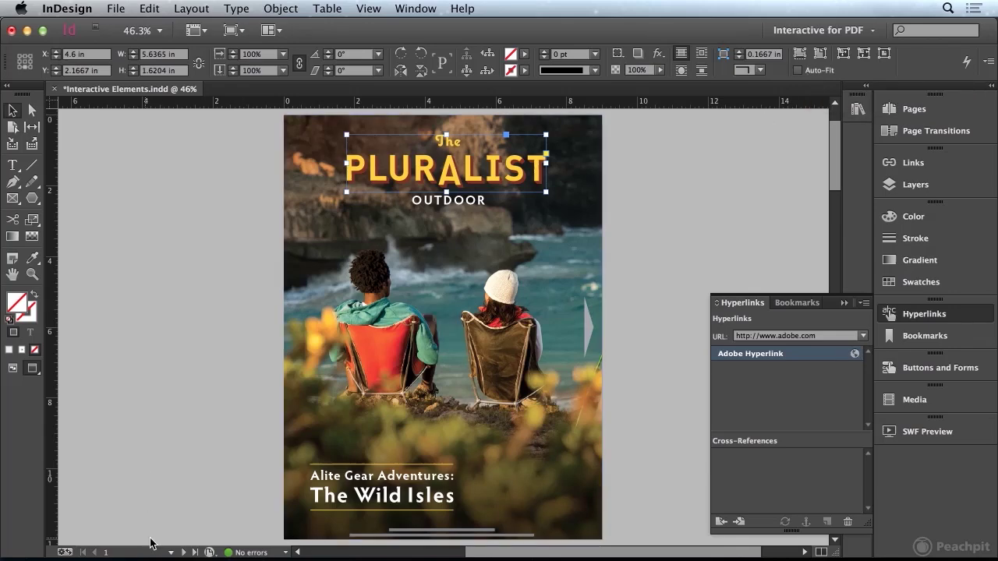
pyautogui.click(183, 552)
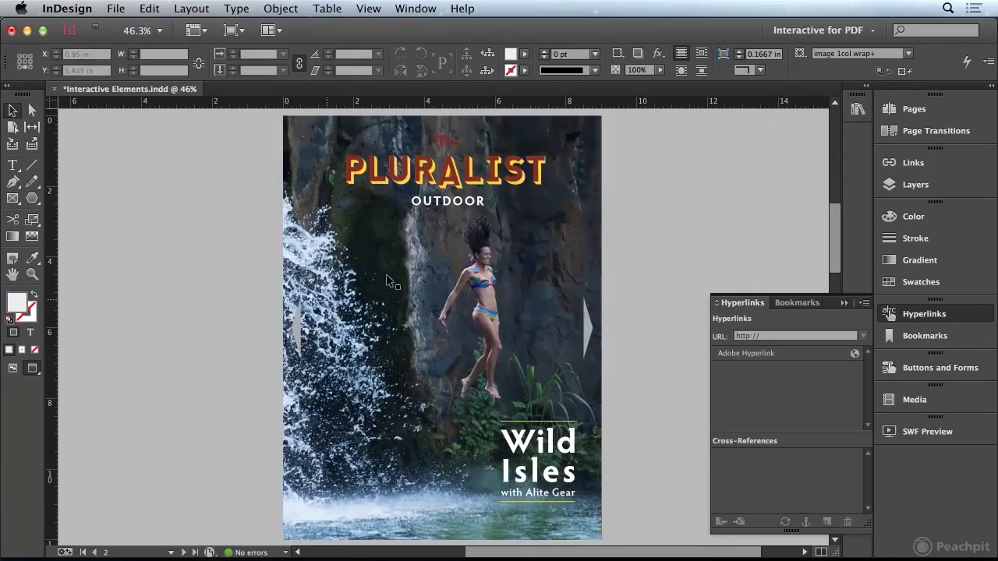
pyautogui.click(395, 174)
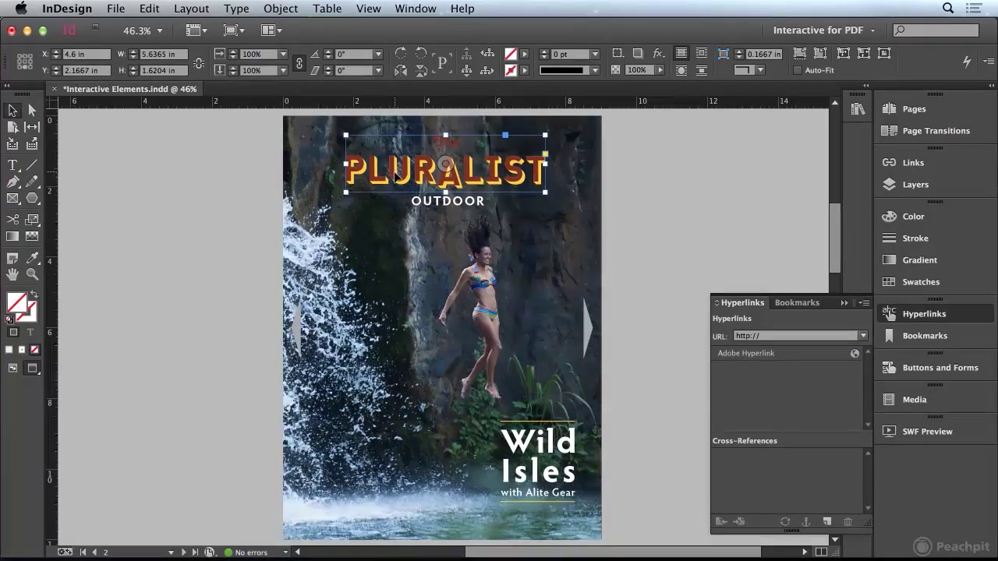
pyautogui.click(827, 522)
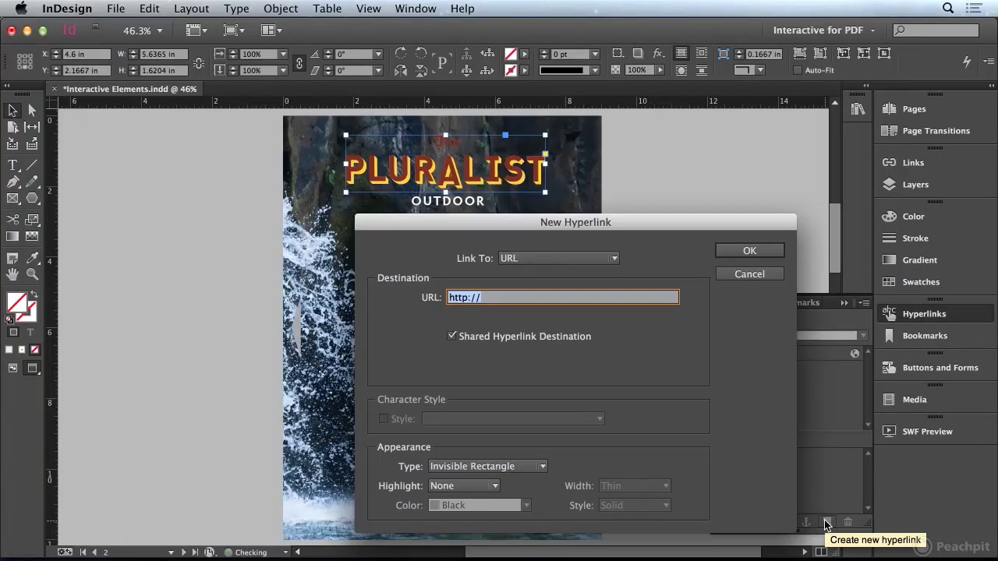
pyautogui.click(542, 259)
pyautogui.click(553, 349)
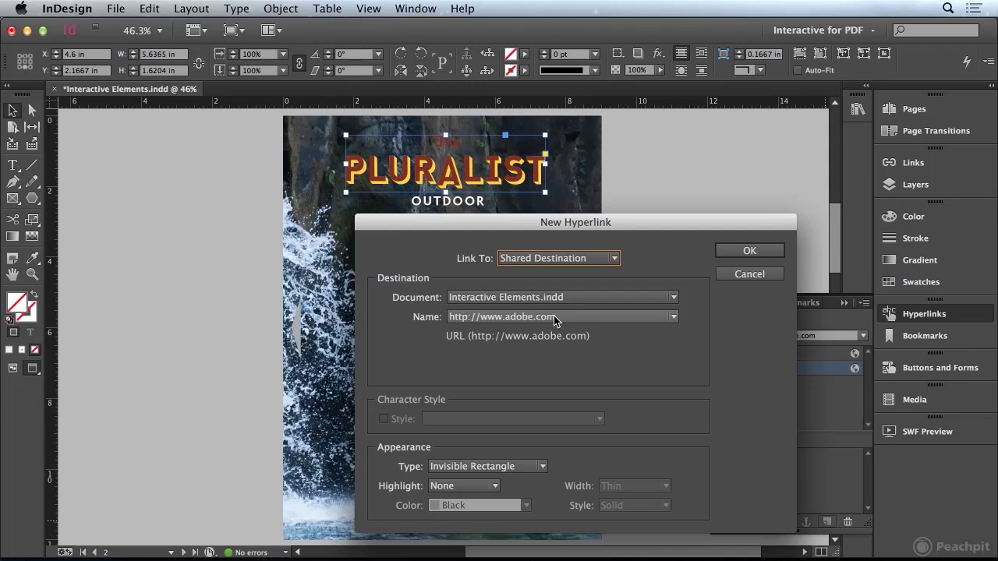
pyautogui.click(555, 318)
pyautogui.click(537, 335)
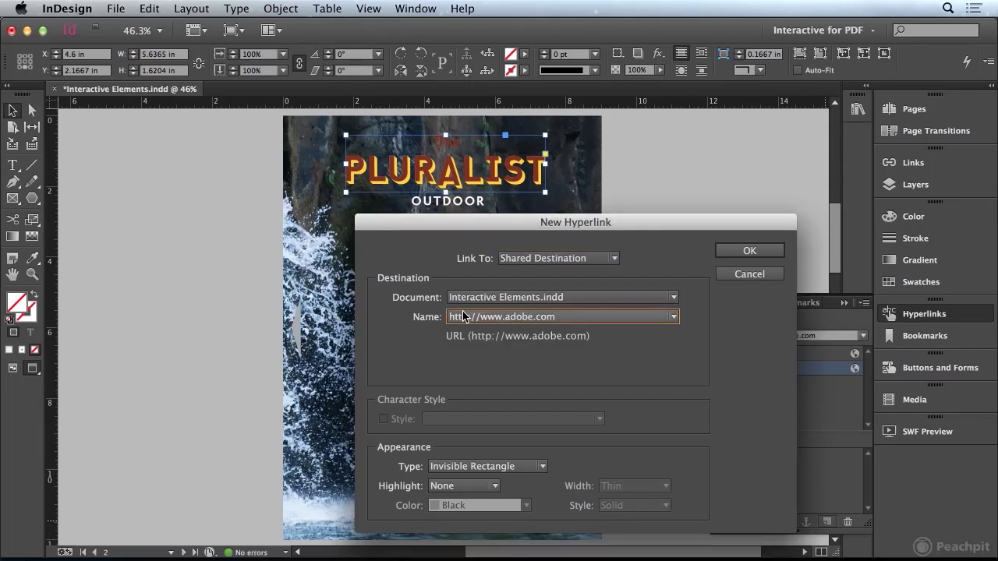
pyautogui.click(749, 251)
pyautogui.click(609, 207)
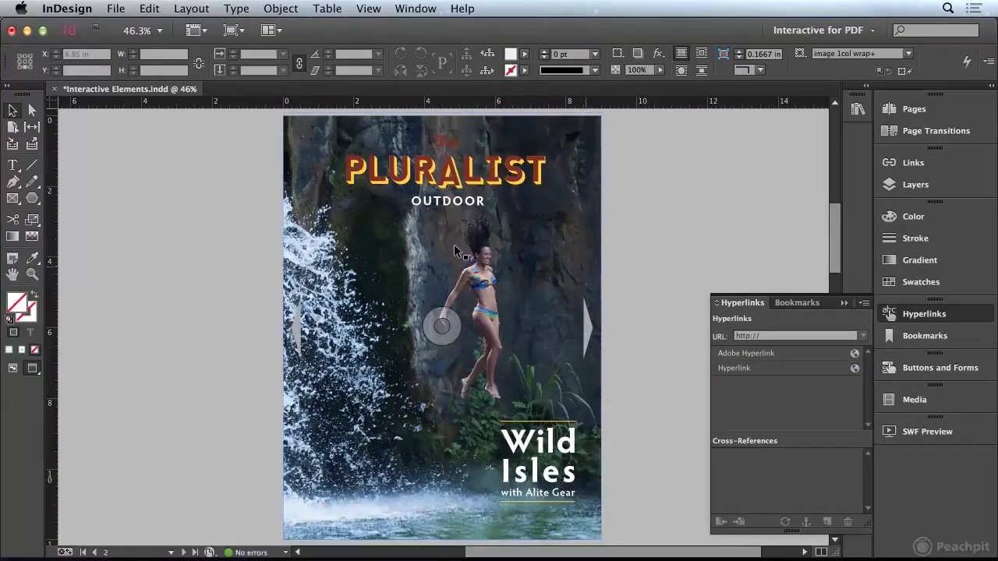
pyautogui.click(429, 201)
pyautogui.doubleClick(429, 201)
pyautogui.moveTo(409, 201); pyautogui.dragTo(496, 203)
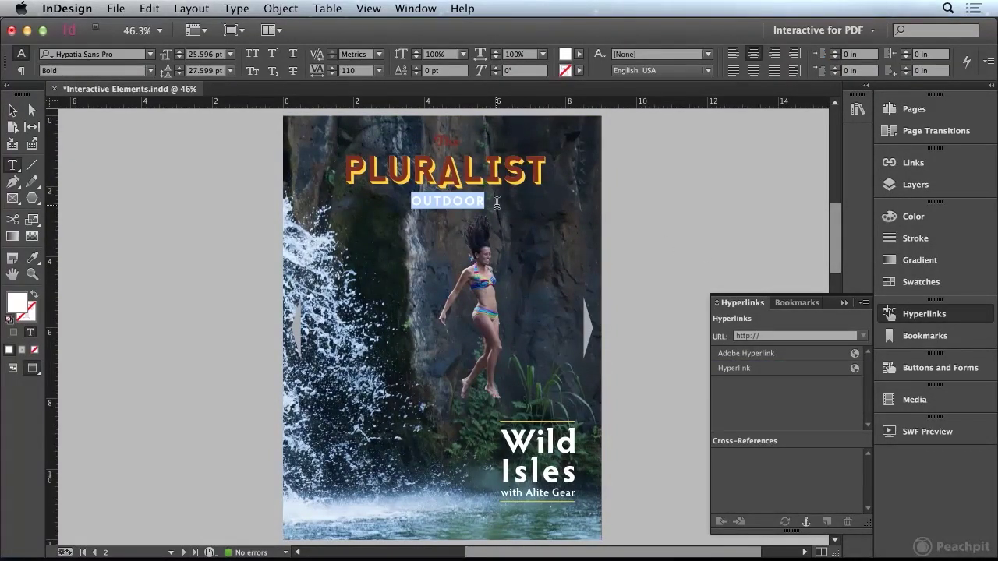
pyautogui.click(13, 110)
pyautogui.click(140, 157)
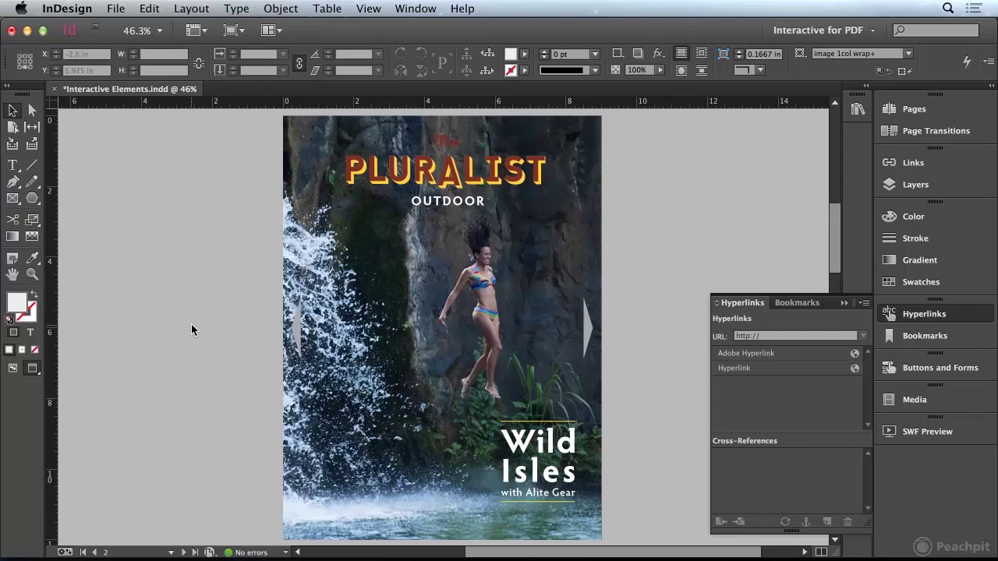
# Go to the pages 3–4 spread and add a bookmark named Backpacks.
pyautogui.click(927, 111)
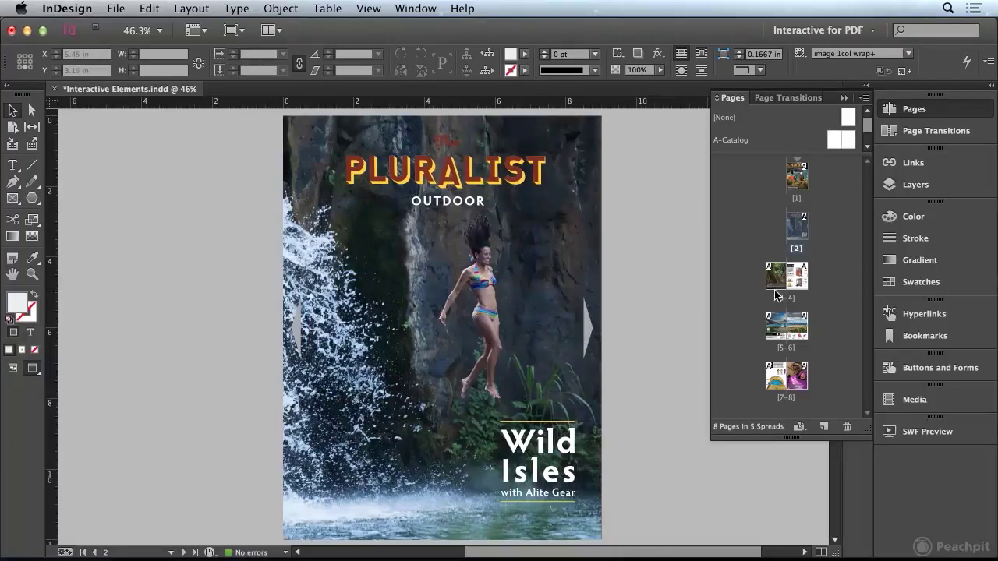
pyautogui.doubleClick(796, 280)
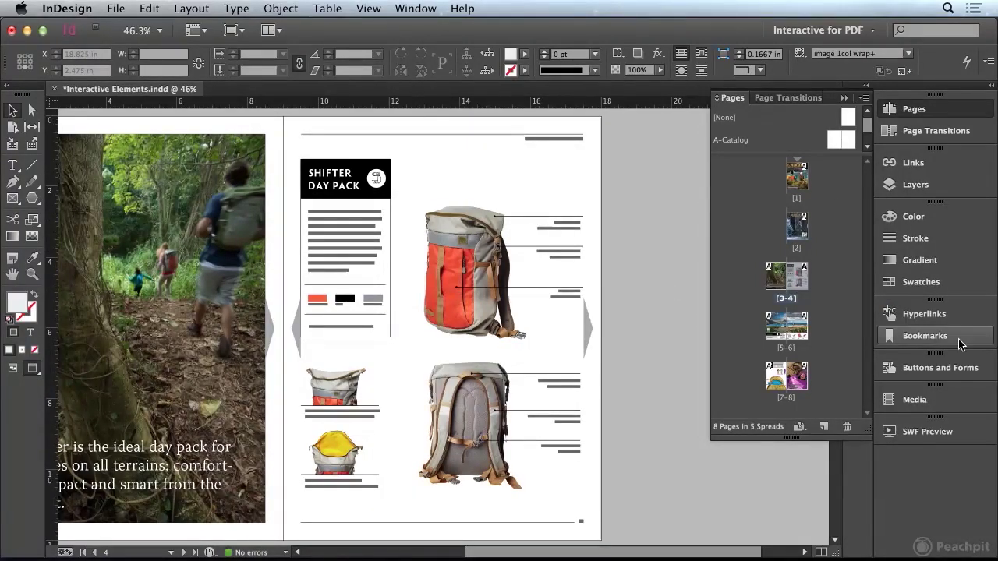
pyautogui.click(934, 341)
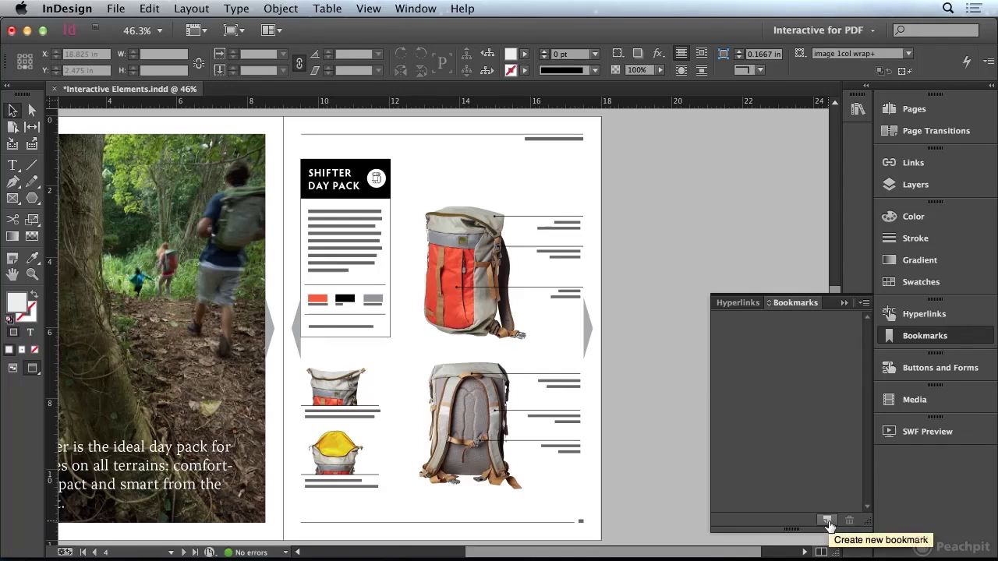
pyautogui.click(827, 520)
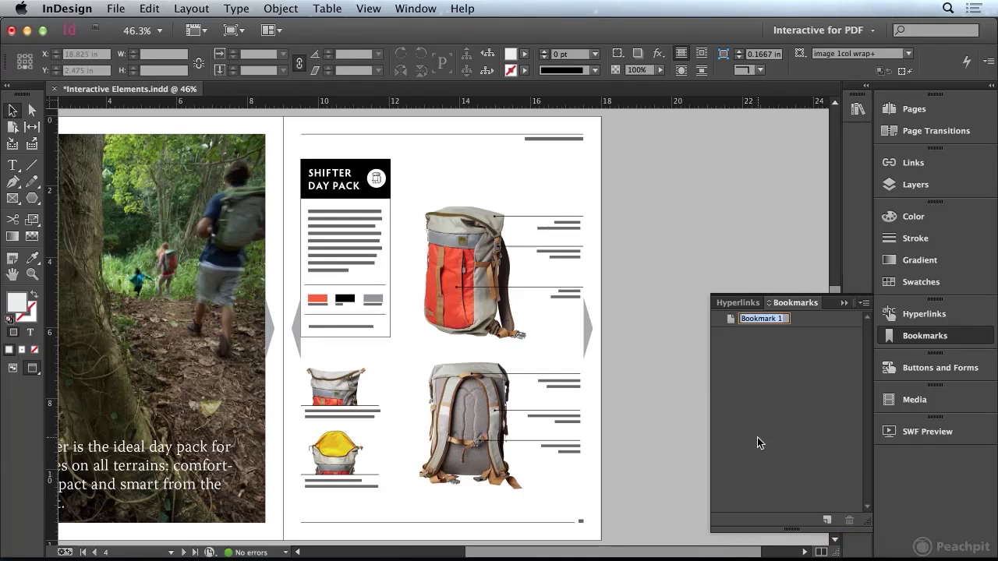
pyautogui.write('Back')
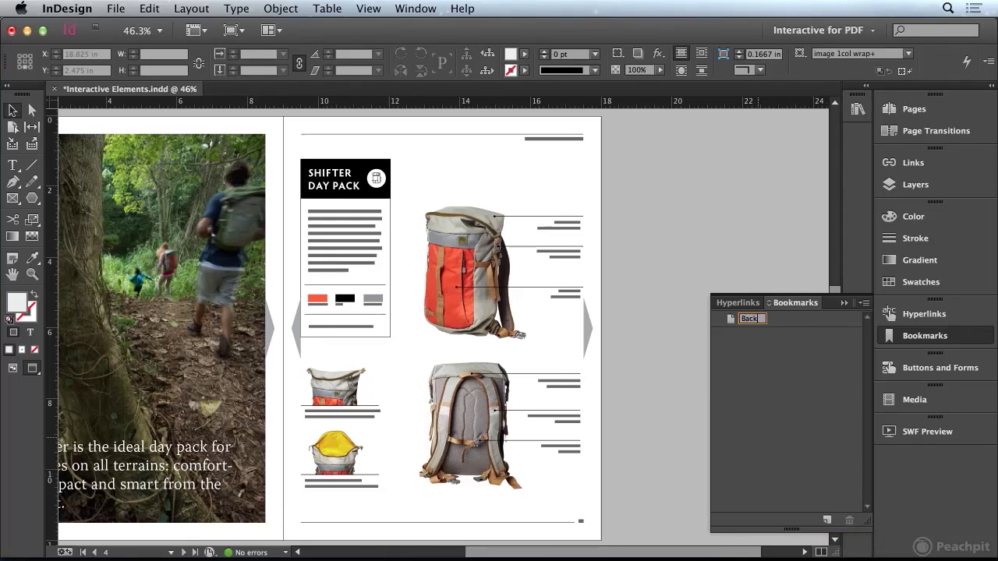
pyautogui.write('packs')
pyautogui.press('Return')
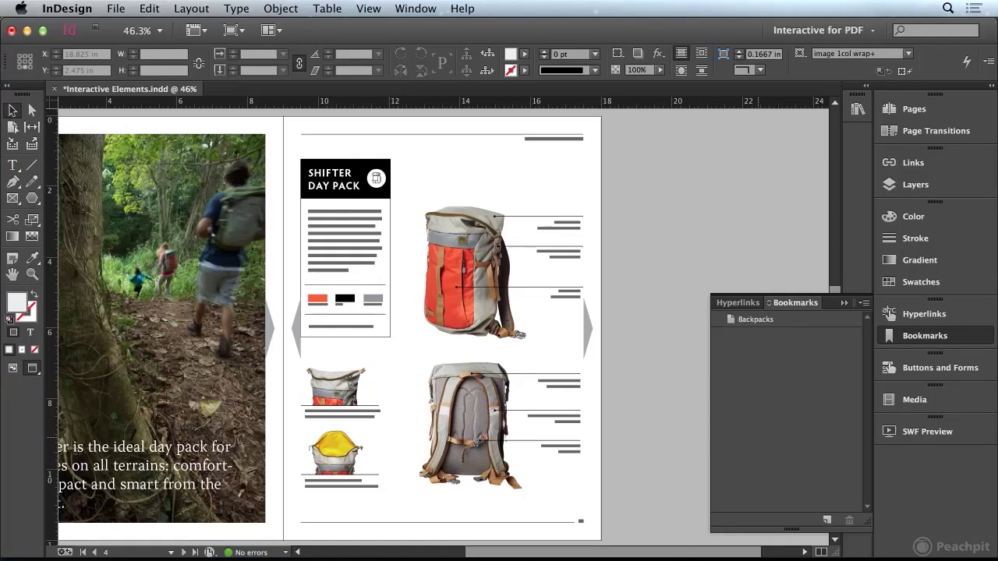
# Go to the pages 5–6 spread and add a bookmark named Sleeping Bags.
pyautogui.click(936, 108)
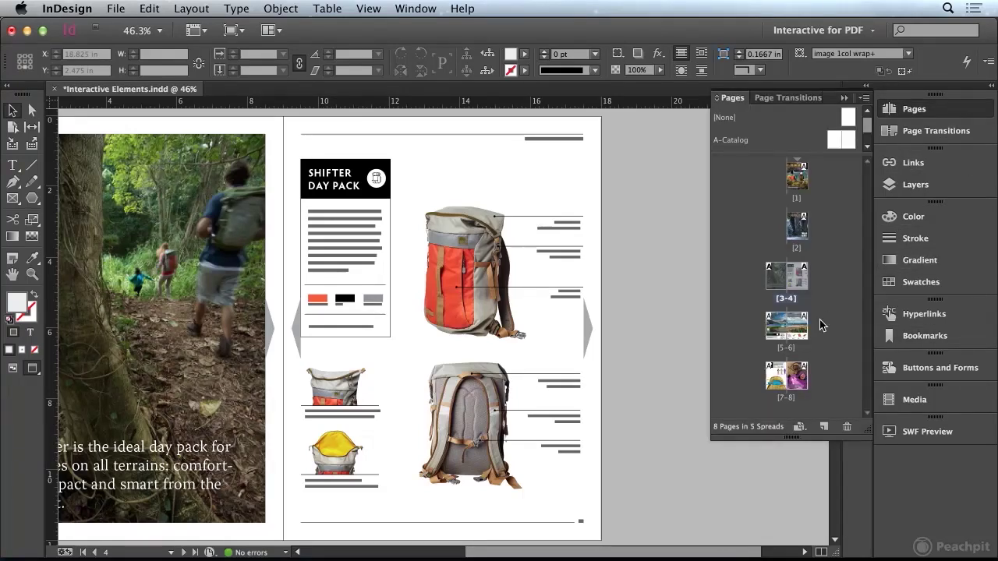
pyautogui.doubleClick(800, 330)
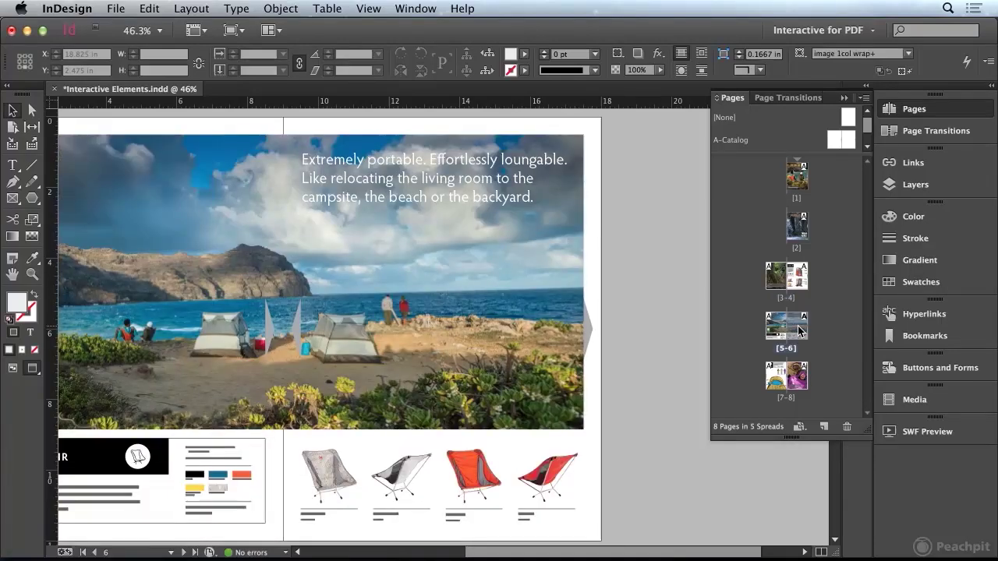
pyautogui.click(923, 337)
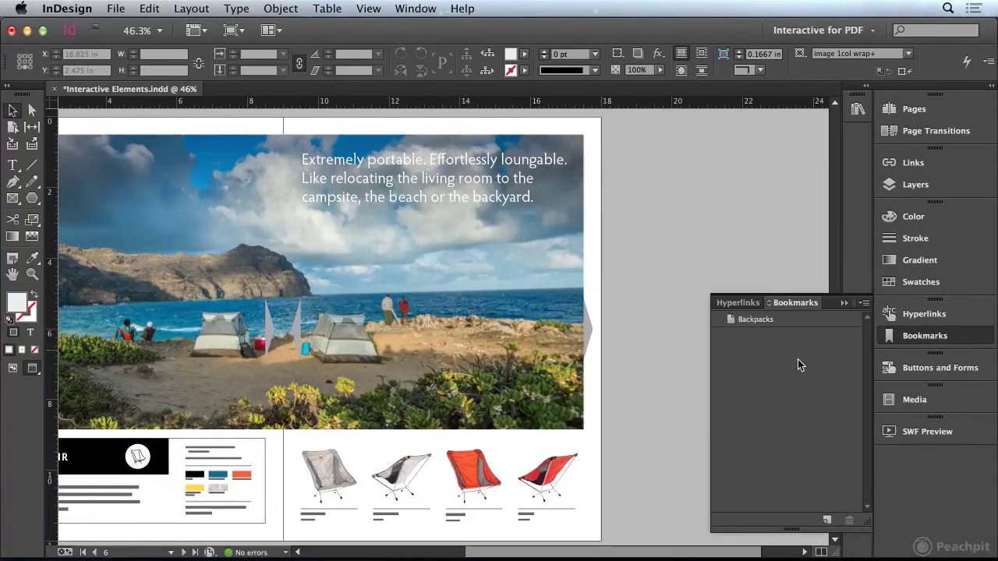
pyautogui.click(826, 519)
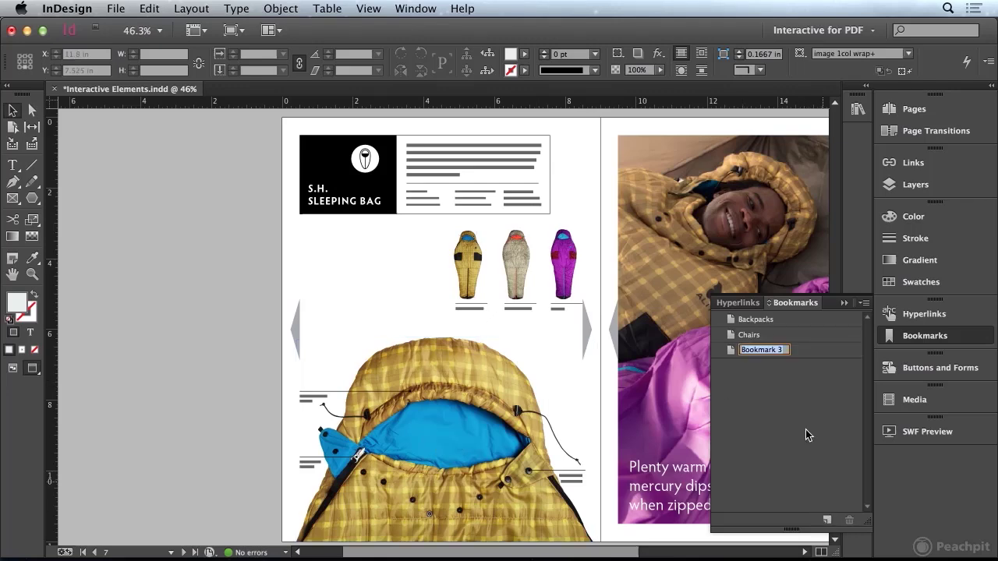
pyautogui.write('Sleeping Bags')
pyautogui.press('Return')
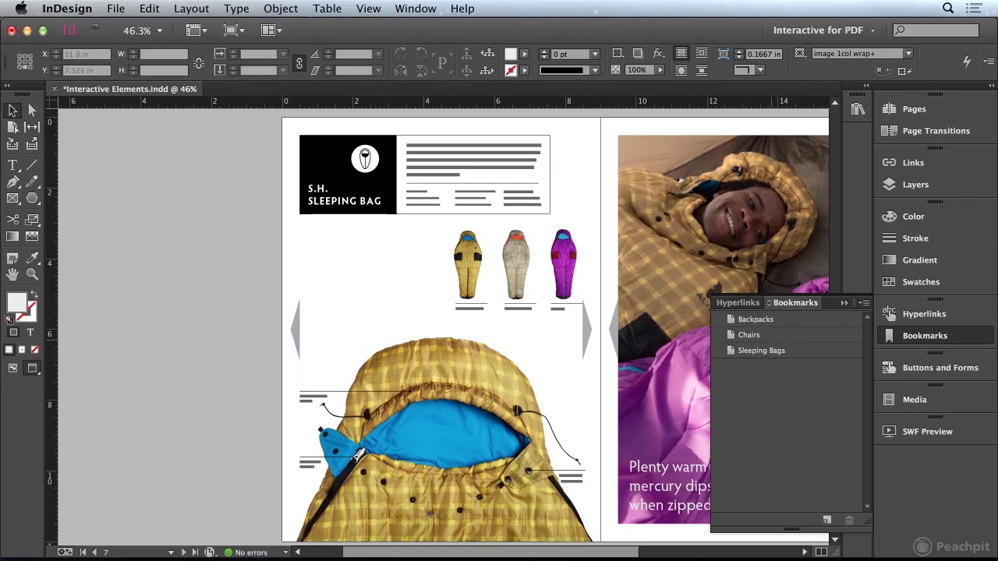
pyautogui.click(974, 336)
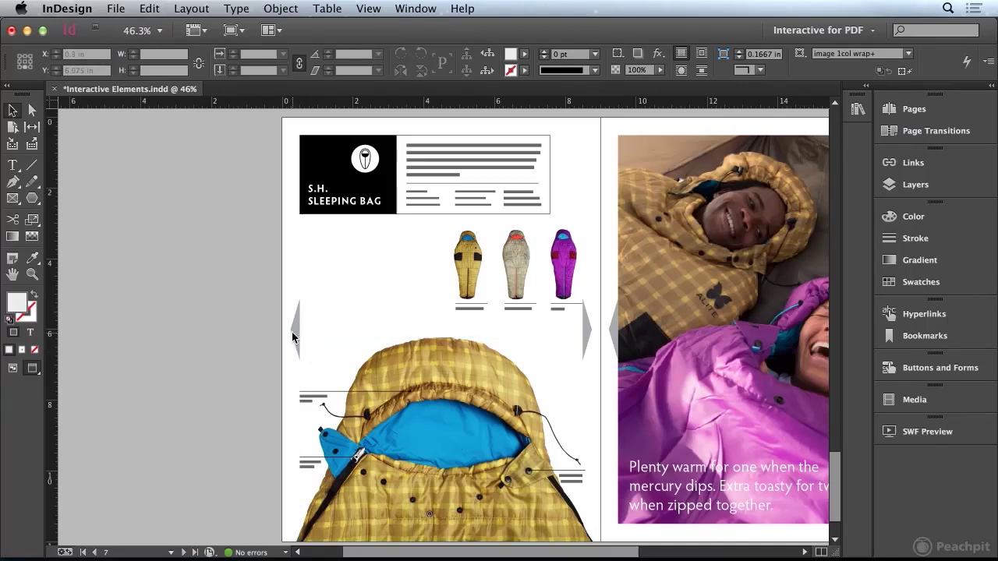
# Show the Pages panel listing the catalog's 8 pages in 5 spreads and its masters.
pyautogui.click(945, 113)
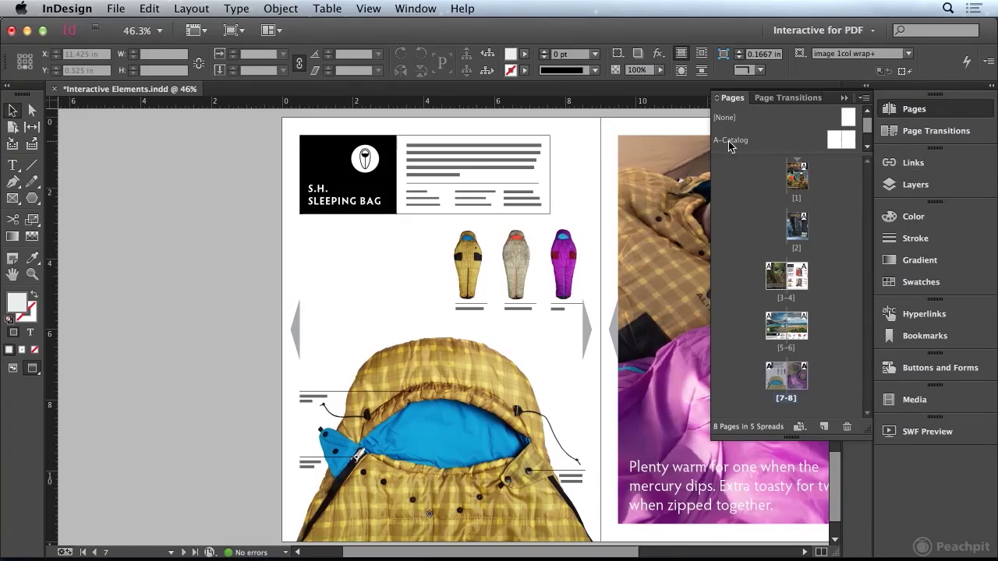
# On the A-Catalog master, convert the far-left arrow into a button.
pyautogui.doubleClick(729, 142)
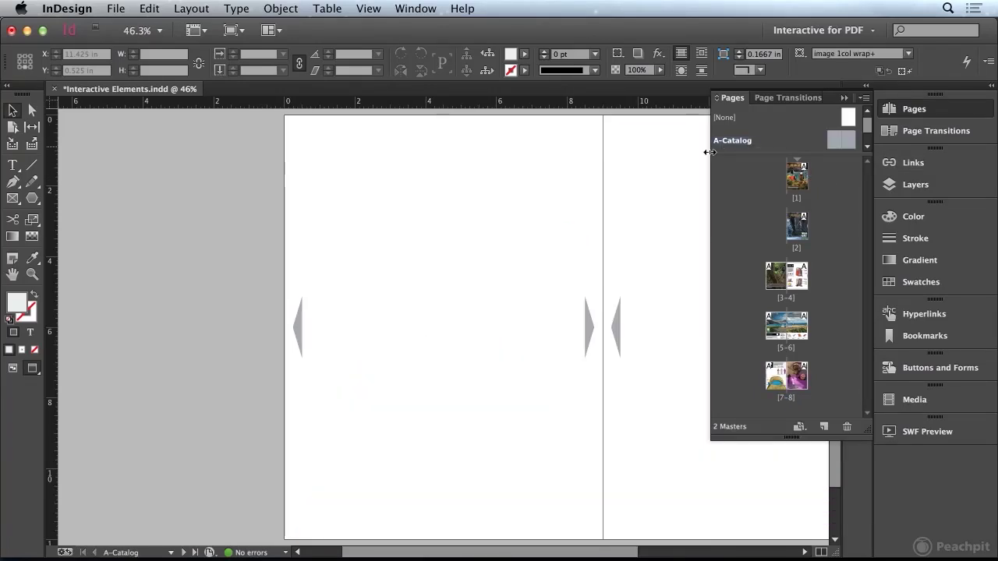
pyautogui.moveTo(486, 237); pyautogui.dragTo(315, 235)
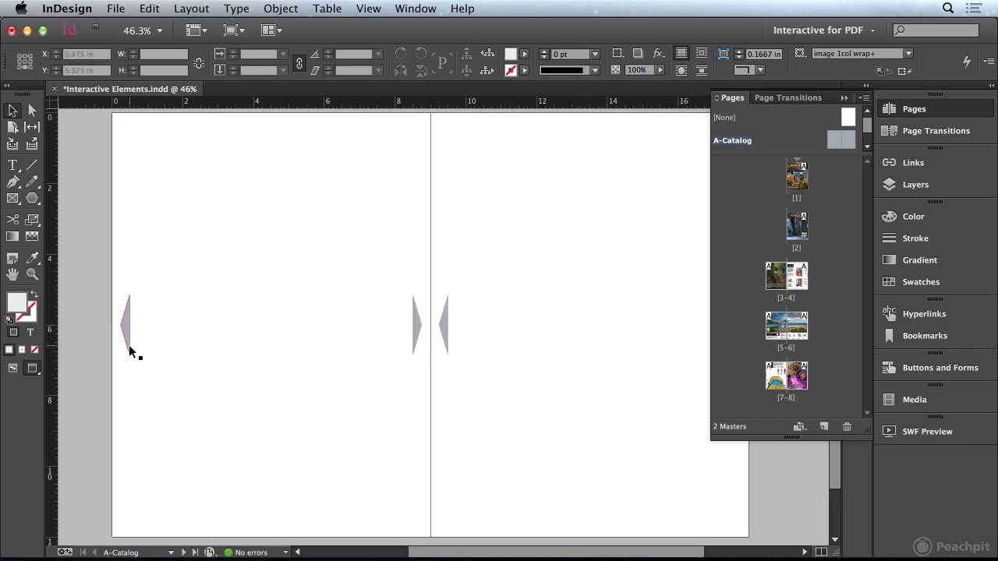
pyautogui.click(126, 322)
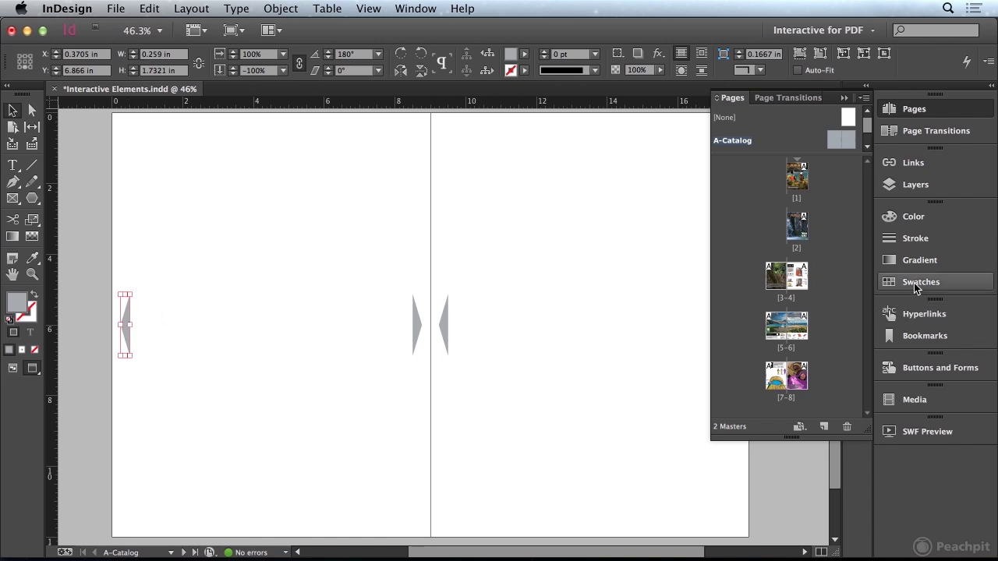
pyautogui.click(956, 370)
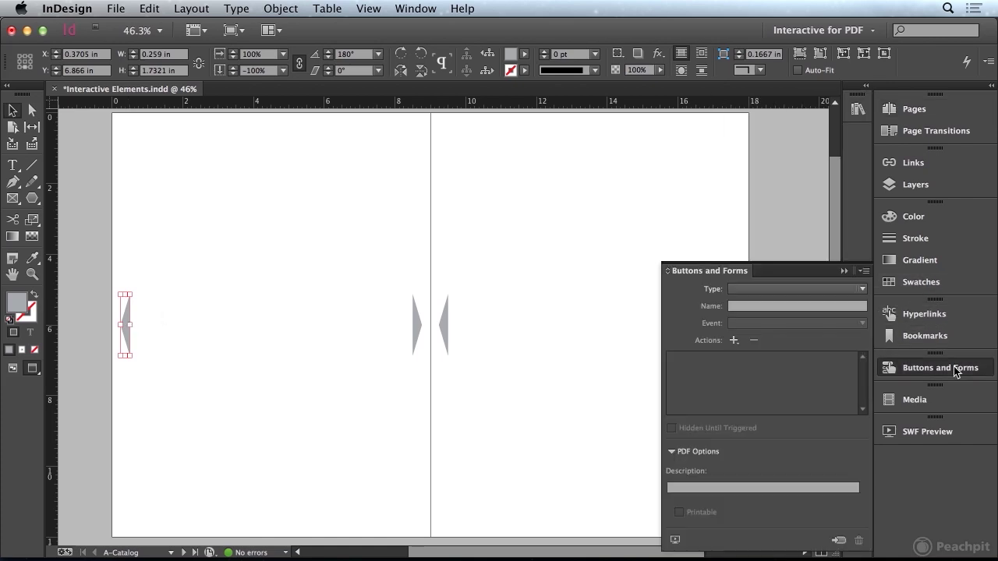
pyautogui.click(839, 541)
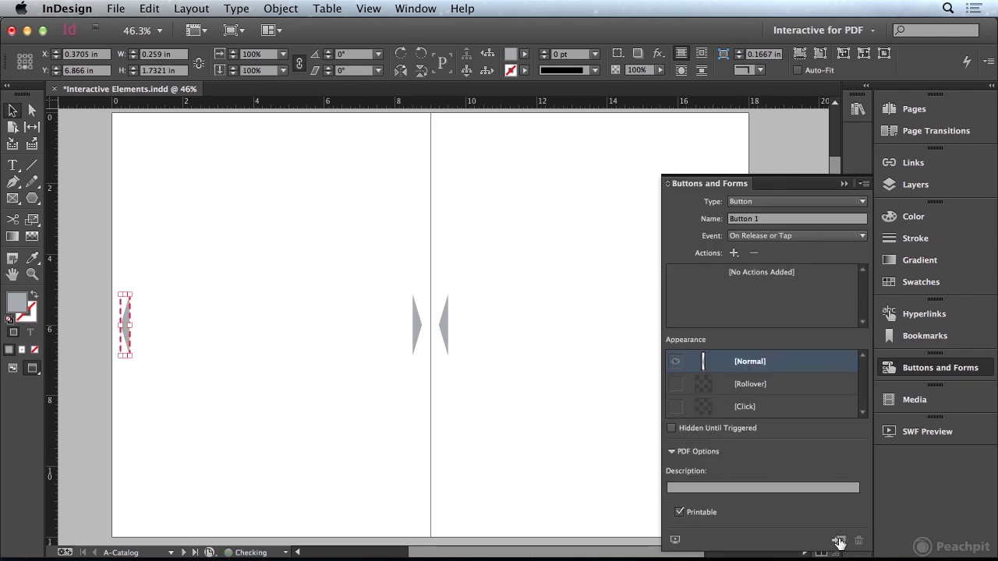
# Name the button Previous and give it a Go To Previous Page action on release or tap.
pyautogui.click(775, 220)
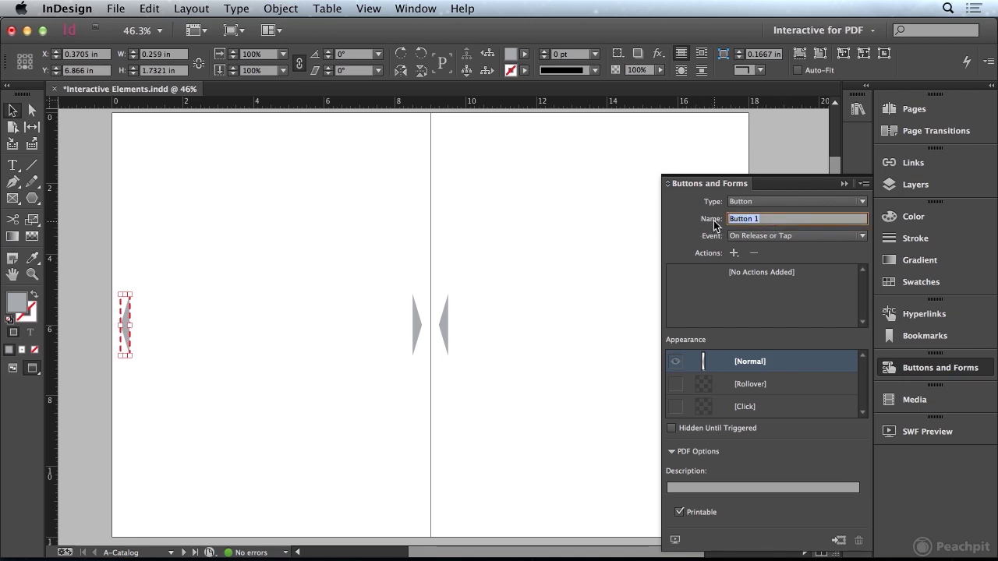
pyautogui.write('Previous')
pyautogui.press('Tab')
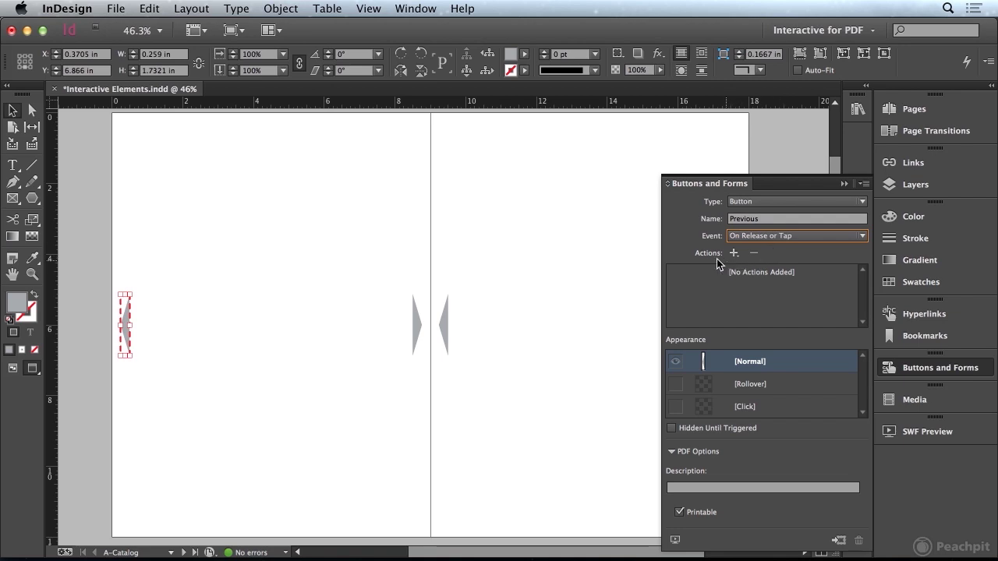
pyautogui.click(734, 253)
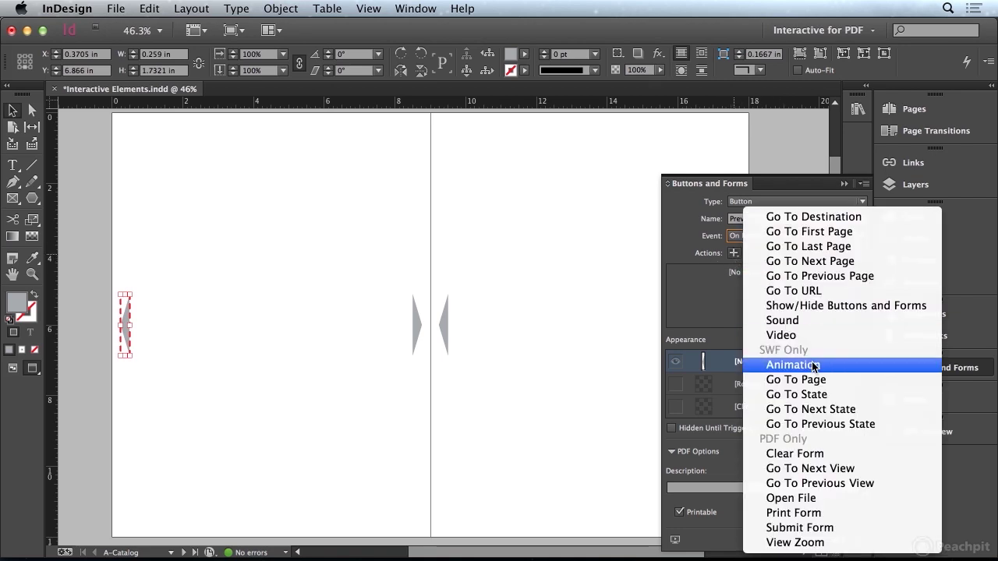
pyautogui.click(830, 276)
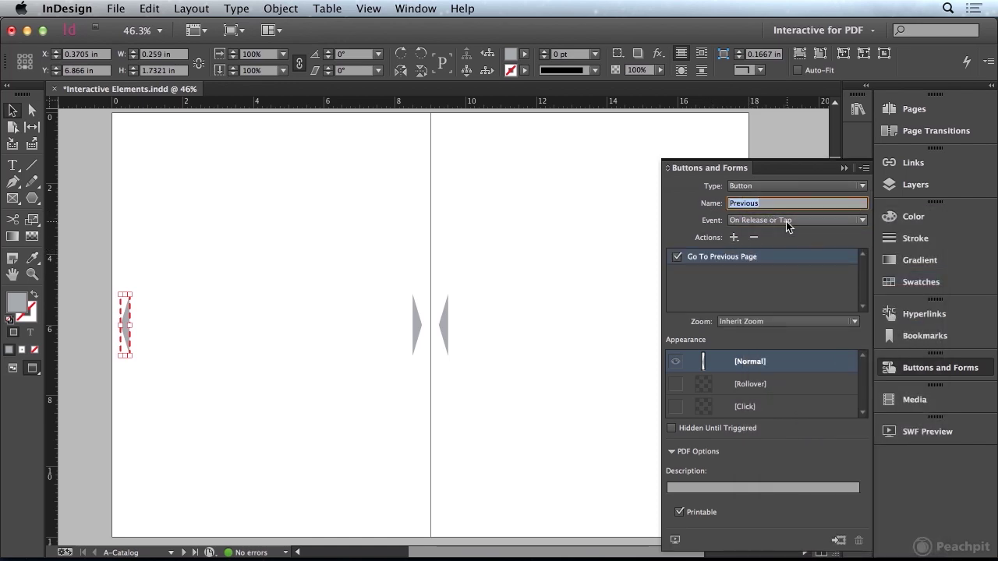
pyautogui.click(841, 220)
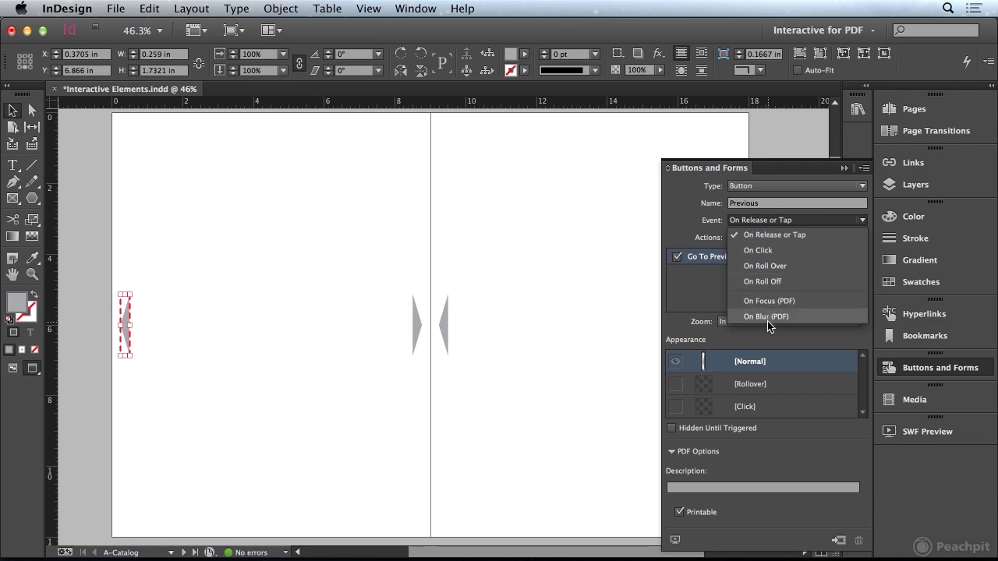
pyautogui.click(783, 235)
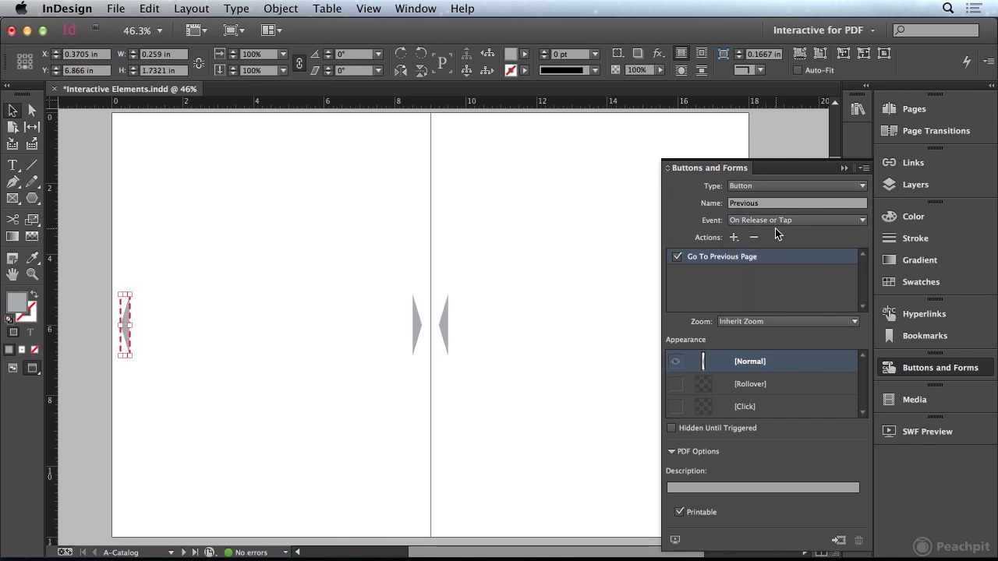
# Convert the left master page's right arrow into a button named Next with a Go To Next Page action.
pyautogui.click(418, 321)
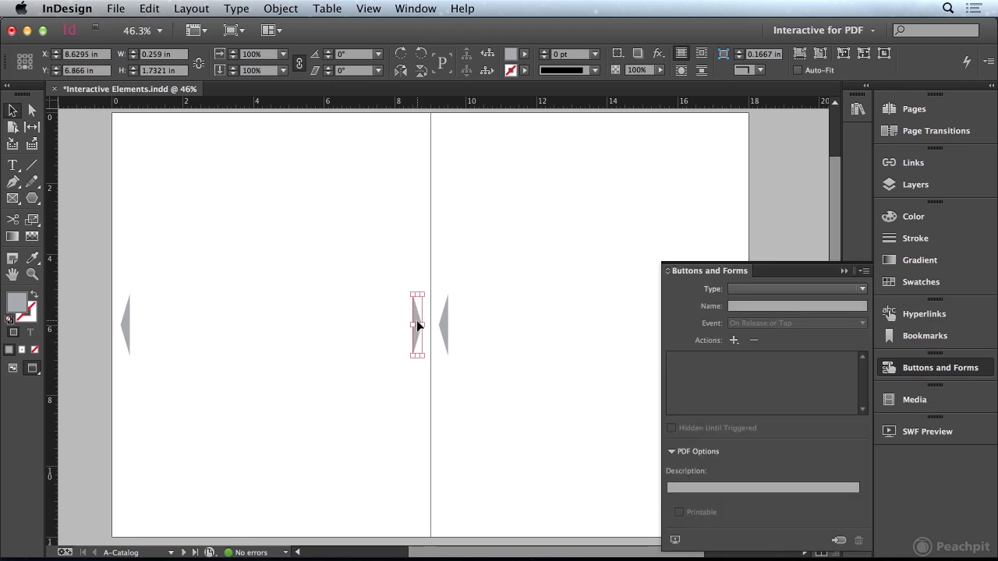
pyautogui.click(838, 540)
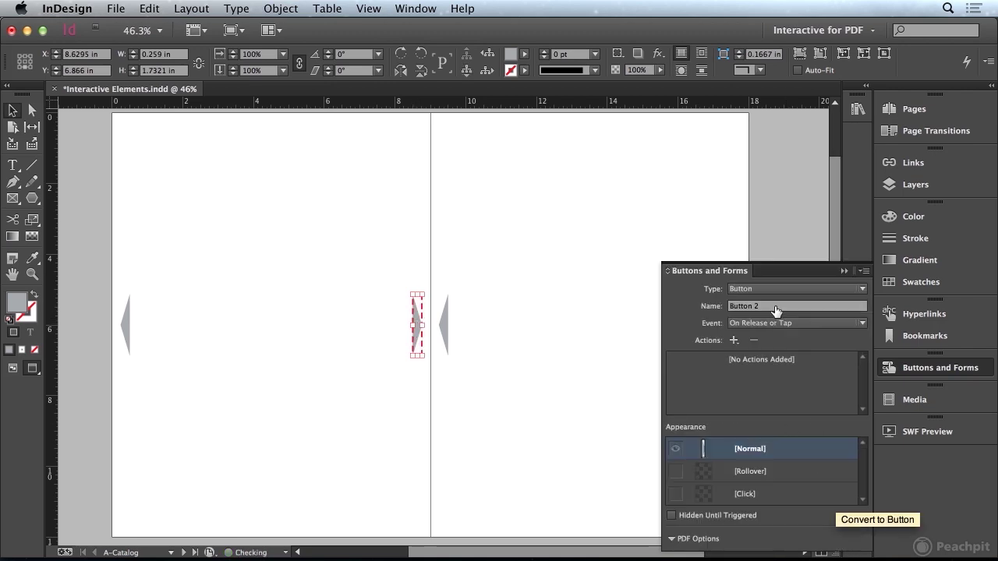
pyautogui.tripleClick(769, 219)
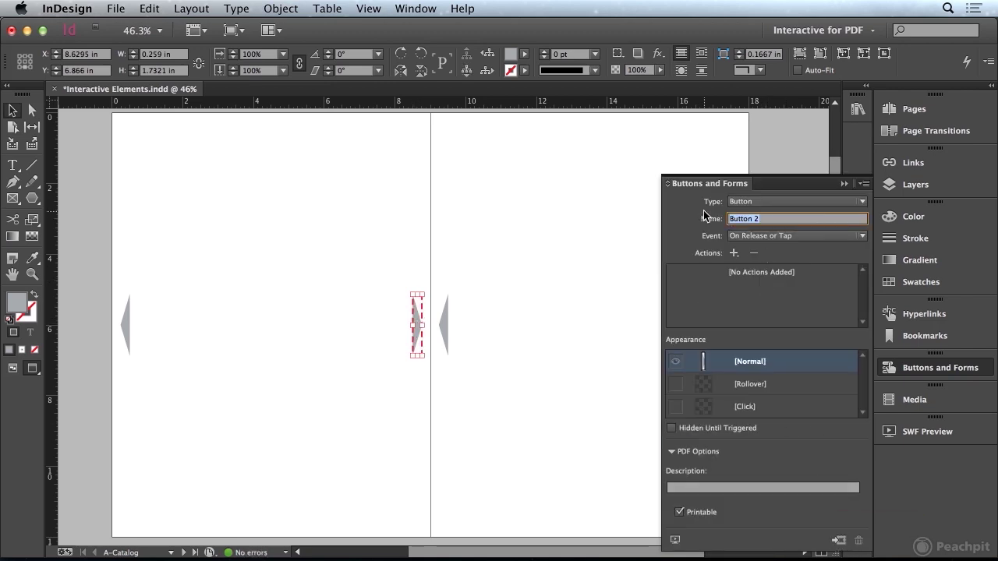
pyautogui.write('Next')
pyautogui.press('Tab')
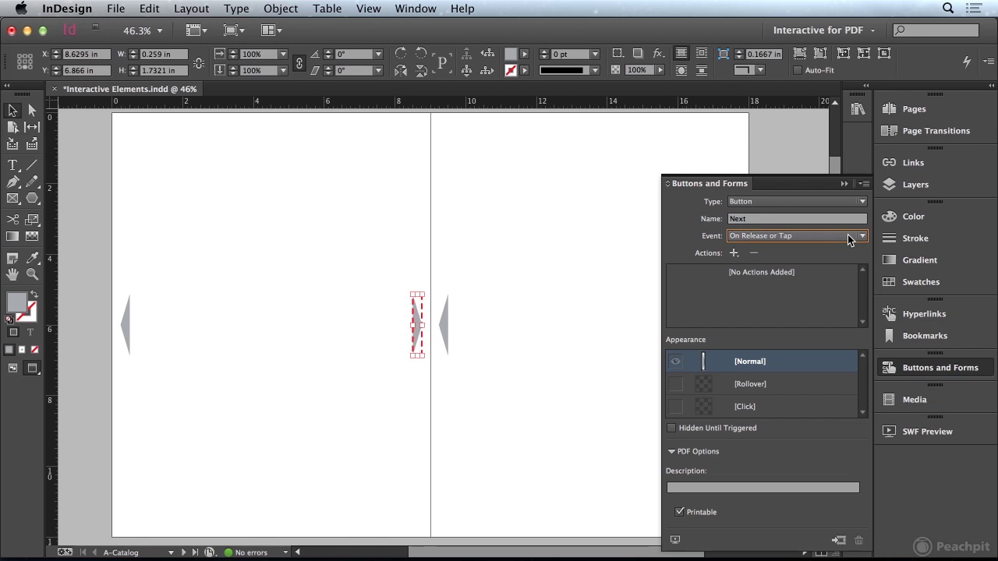
pyautogui.click(734, 254)
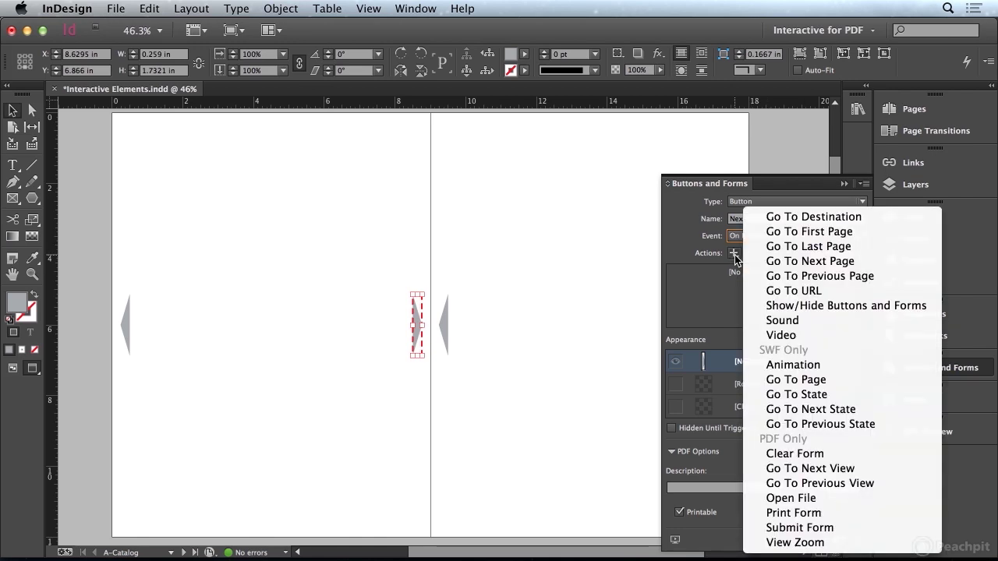
pyautogui.click(811, 262)
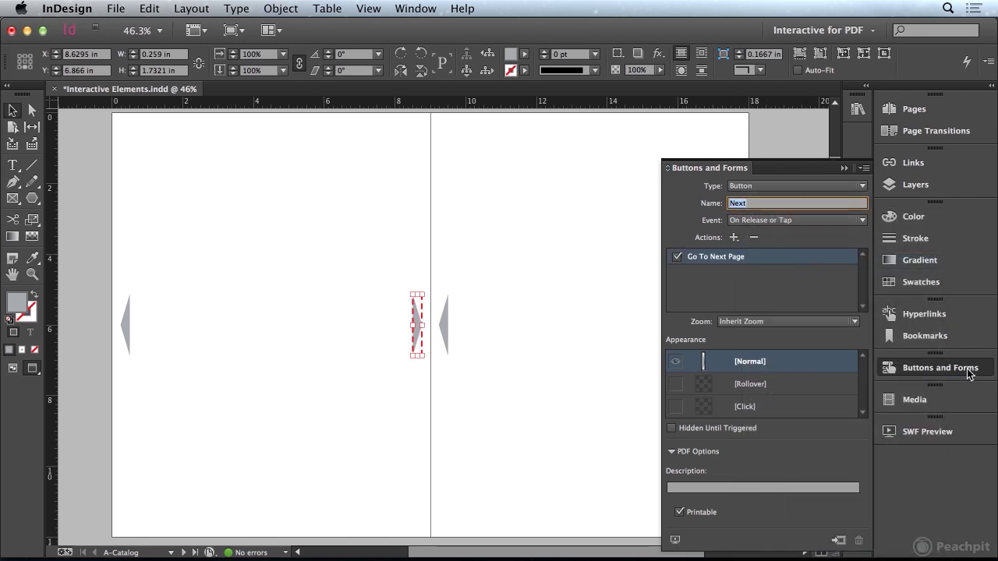
pyautogui.click(940, 368)
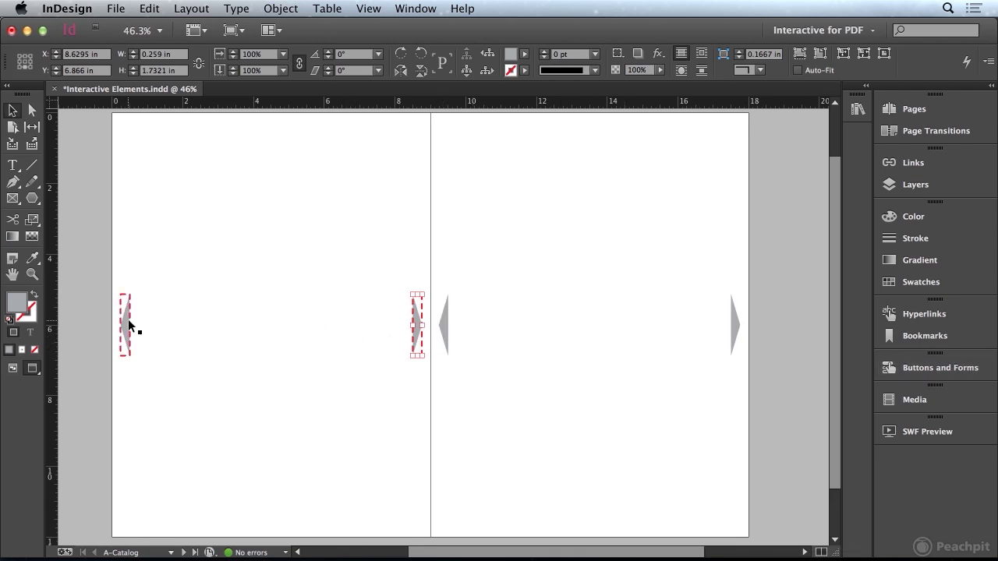
# Delete both plain arrows on the right master page.
pyautogui.click(444, 323)
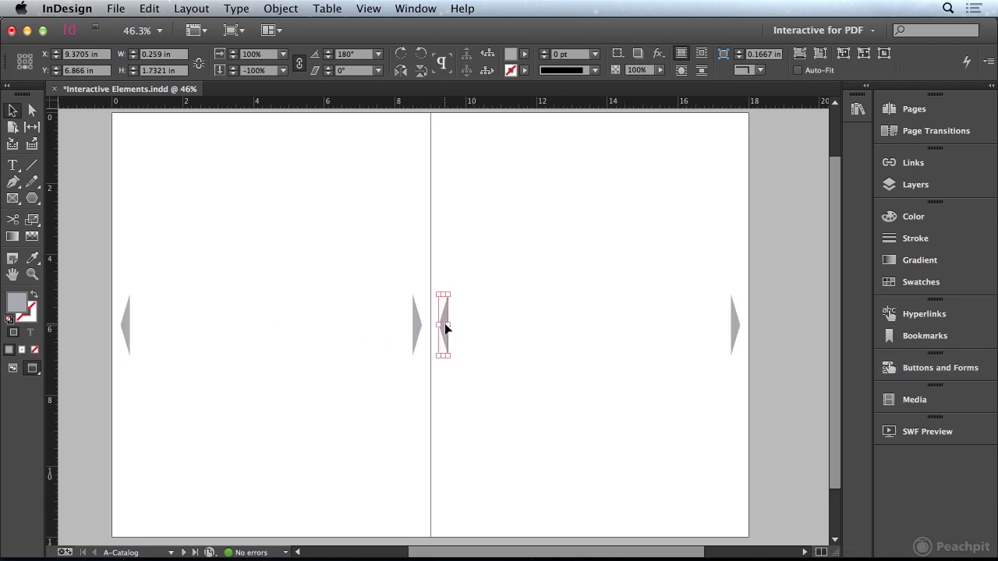
pyautogui.press('Delete')
pyautogui.click(735, 324)
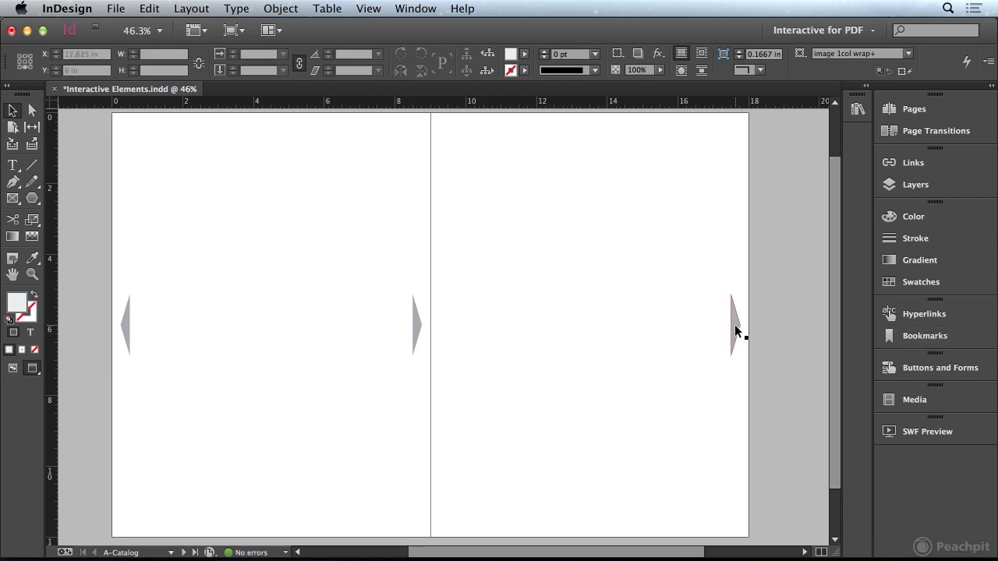
pyautogui.press('Delete')
# Copy the Previous and Next buttons onto the right master page.
pyautogui.click(125, 325)
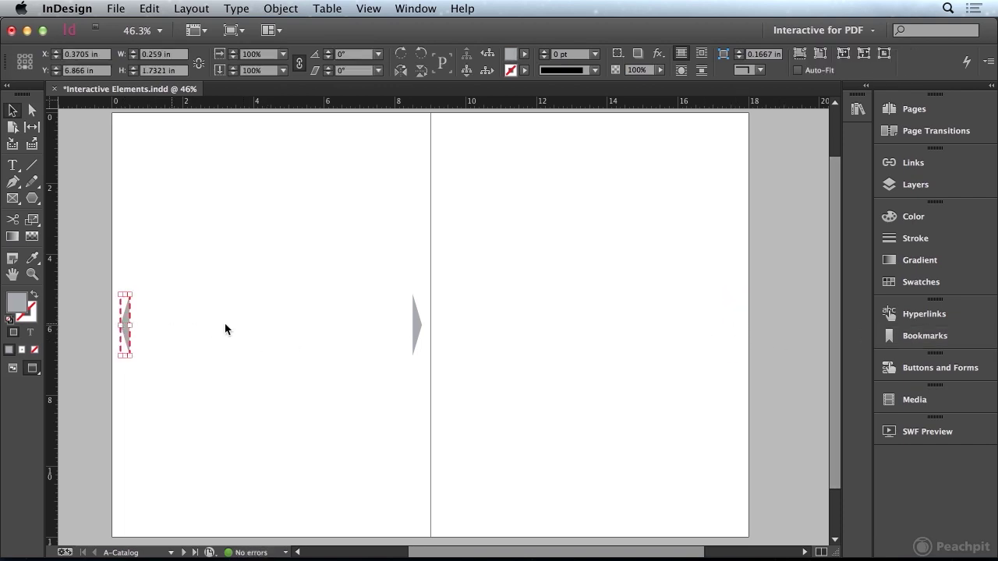
pyautogui.keyDown('shift'); pyautogui.click(414, 326); pyautogui.keyUp('shift')
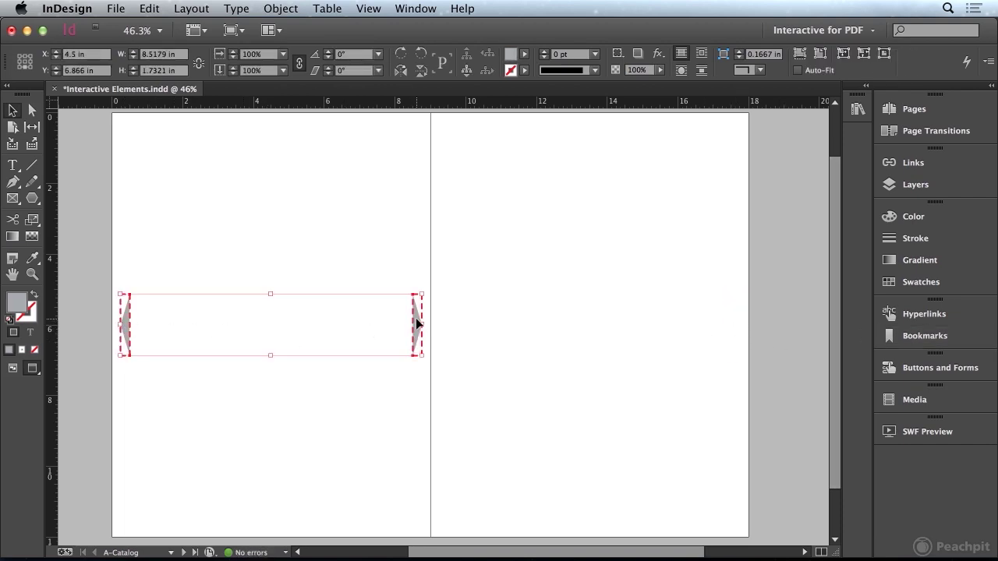
pyautogui.moveTo(417, 318); pyautogui.dragTo(736, 330)
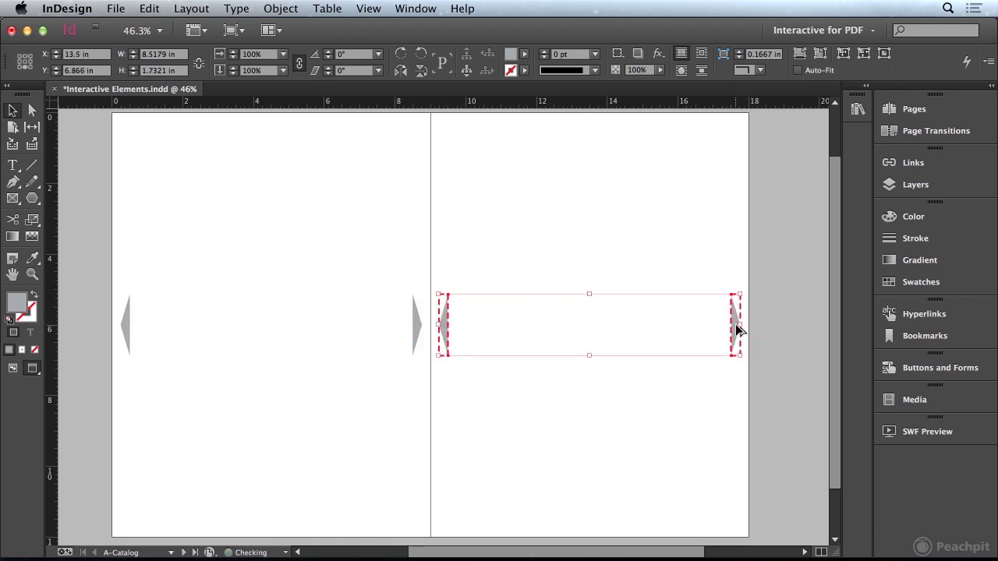
pyautogui.click(688, 282)
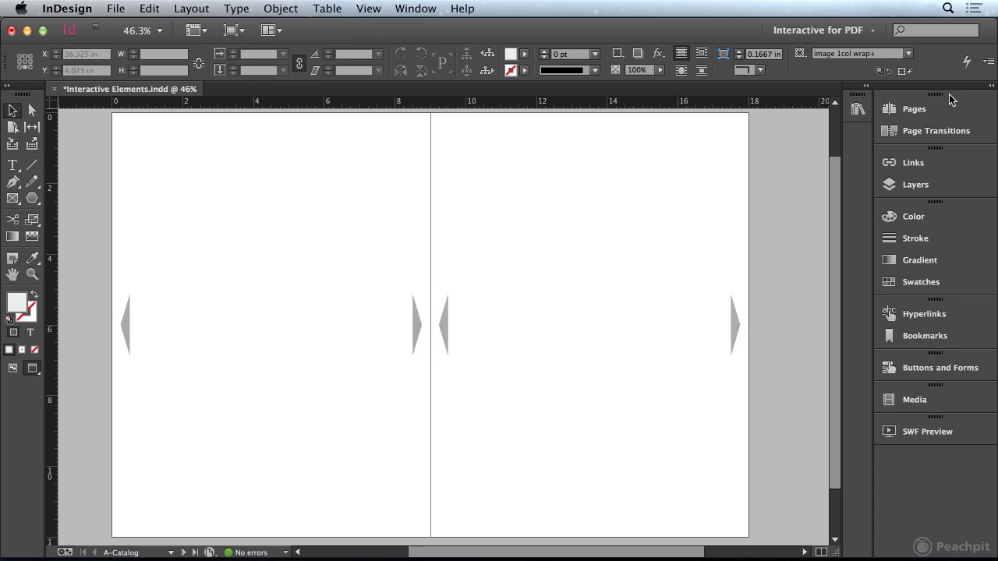
# Return to page 1 to inspect the cover's arrow frames, then go to the pages 7–8 spread.
pyautogui.click(933, 108)
pyautogui.doubleClick(797, 177)
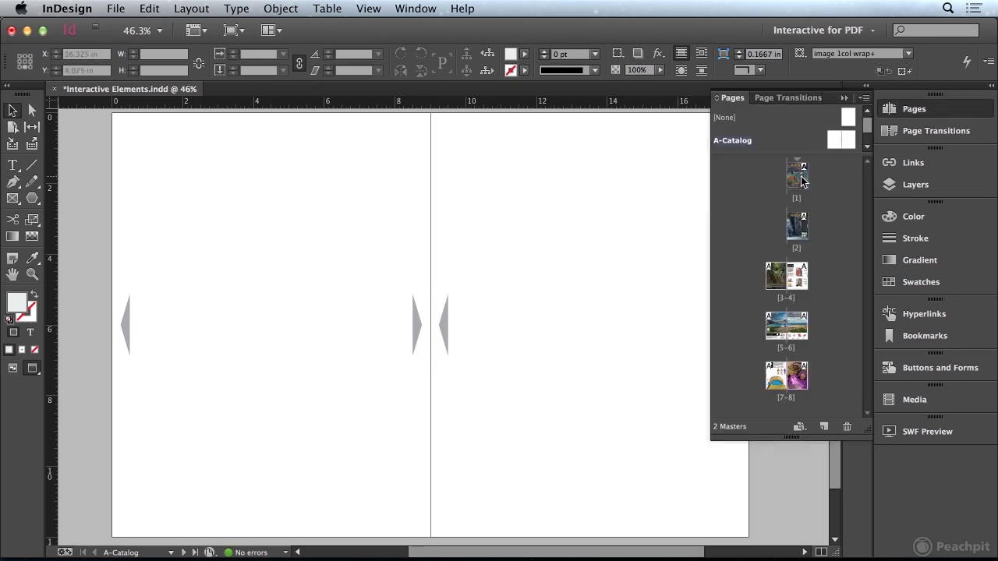
pyautogui.moveTo(571, 233); pyautogui.dragTo(405, 241)
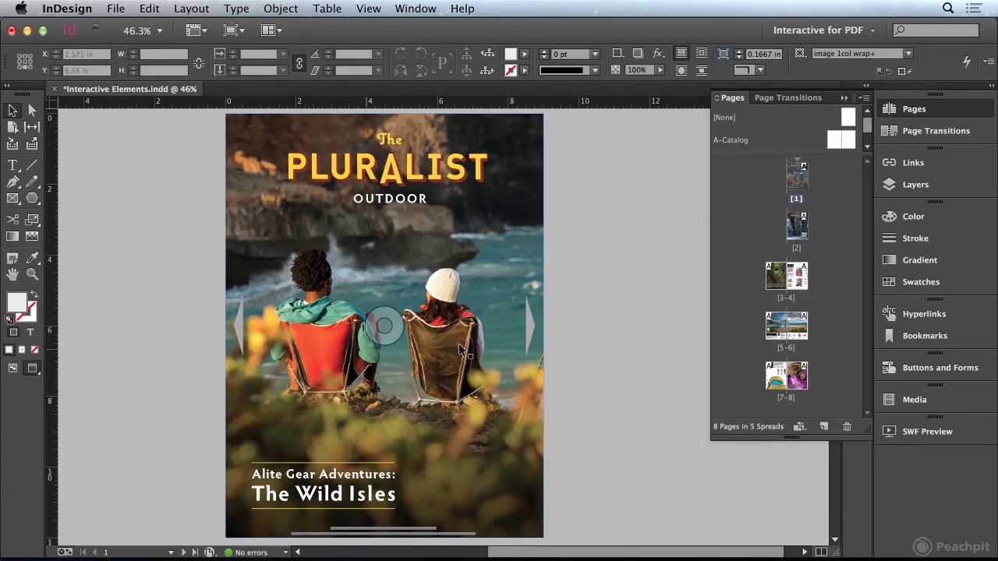
pyautogui.click(240, 327)
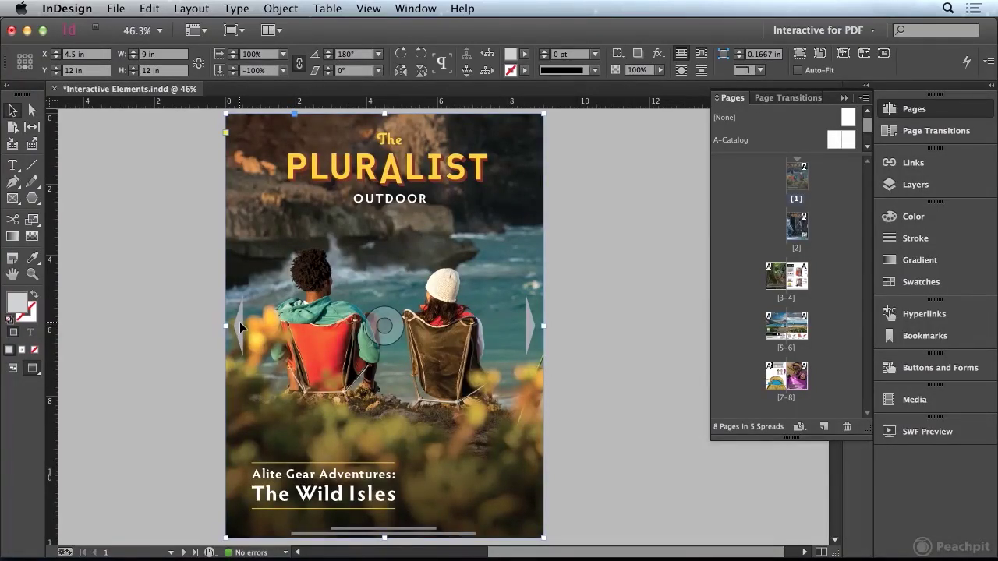
pyautogui.click(241, 327)
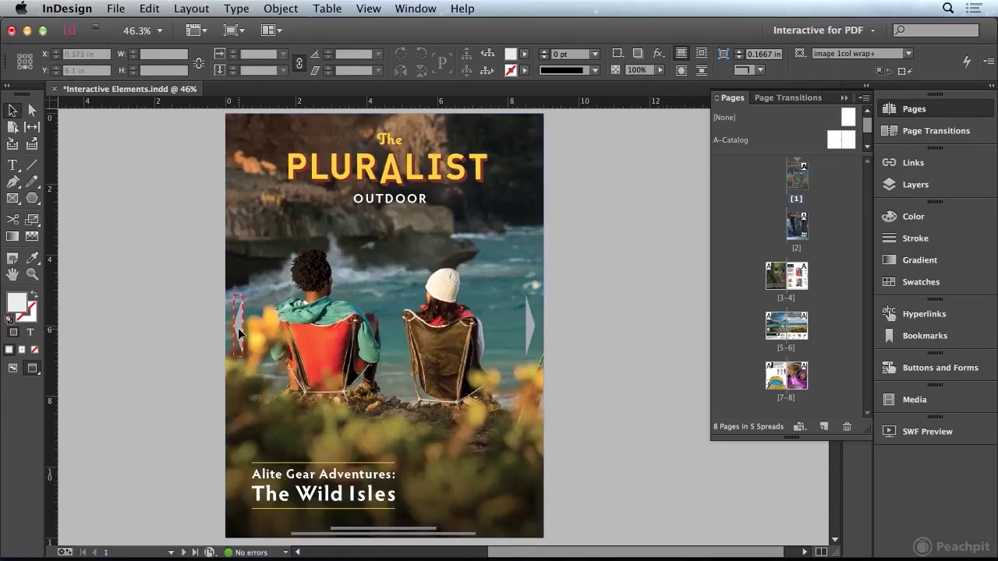
pyautogui.click(238, 328)
pyautogui.press('shift+super+a')
pyautogui.doubleClick(797, 381)
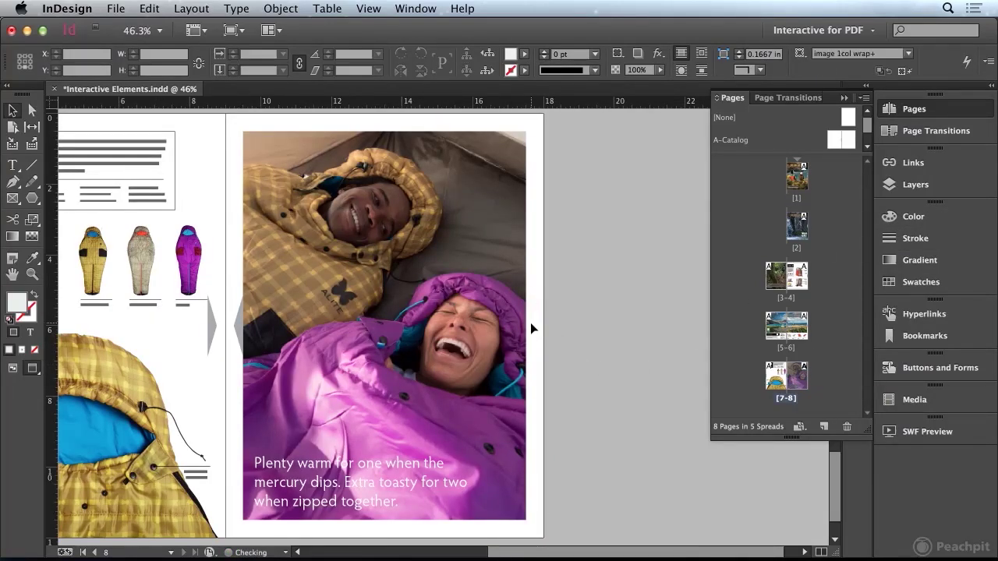
# From page 1, export the catalog as Adobe PDF (Interactive) named Interactive Elements.
pyautogui.doubleClick(797, 178)
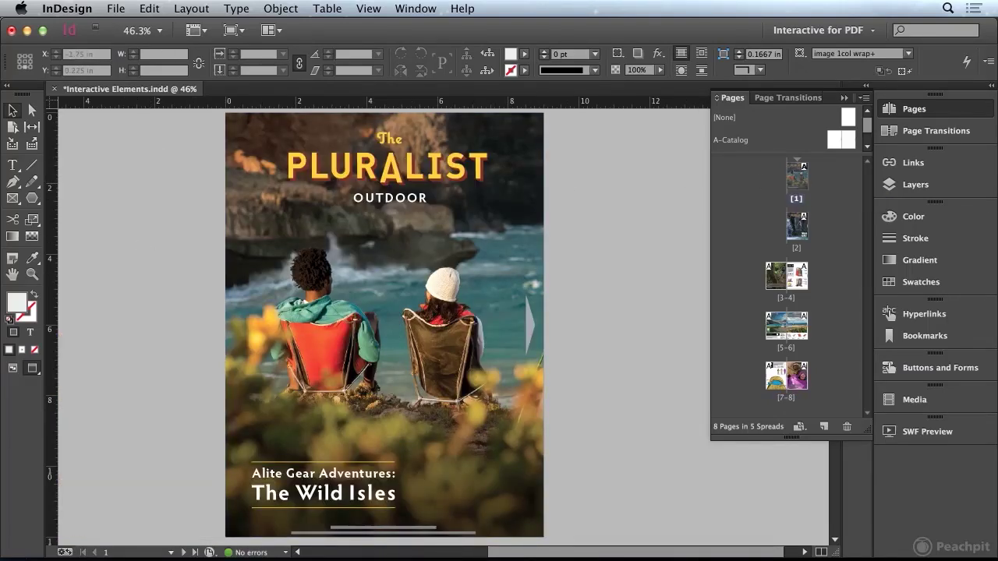
pyautogui.click(115, 8)
pyautogui.click(153, 247)
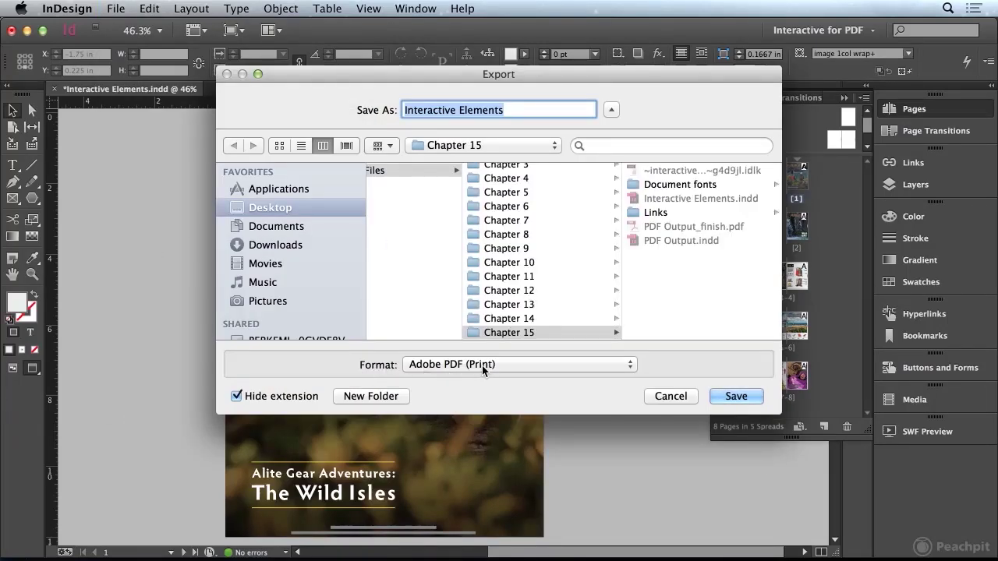
pyautogui.click(532, 366)
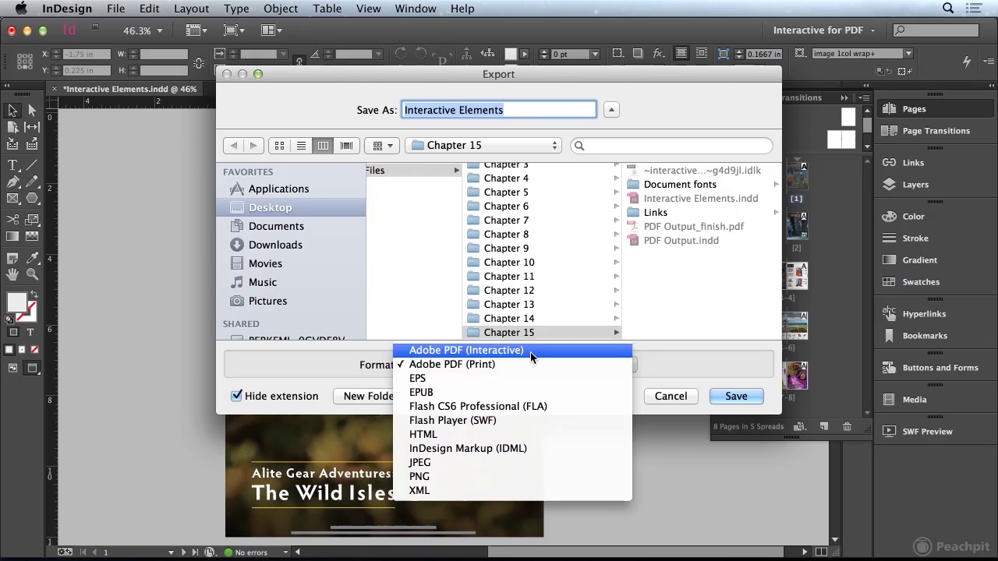
pyautogui.click(530, 352)
pyautogui.moveTo(521, 360); pyautogui.dragTo(477, 373)
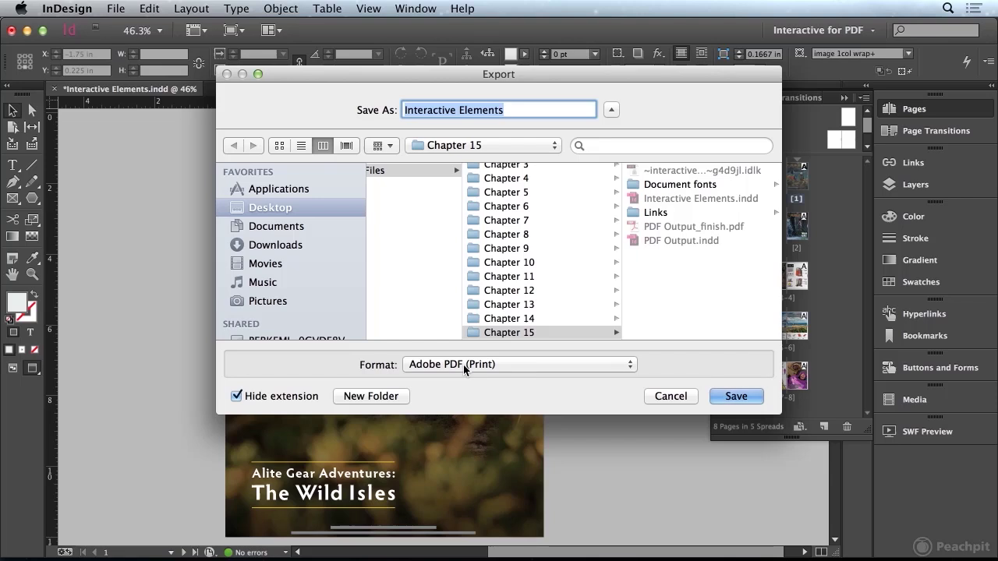
pyautogui.click(515, 365)
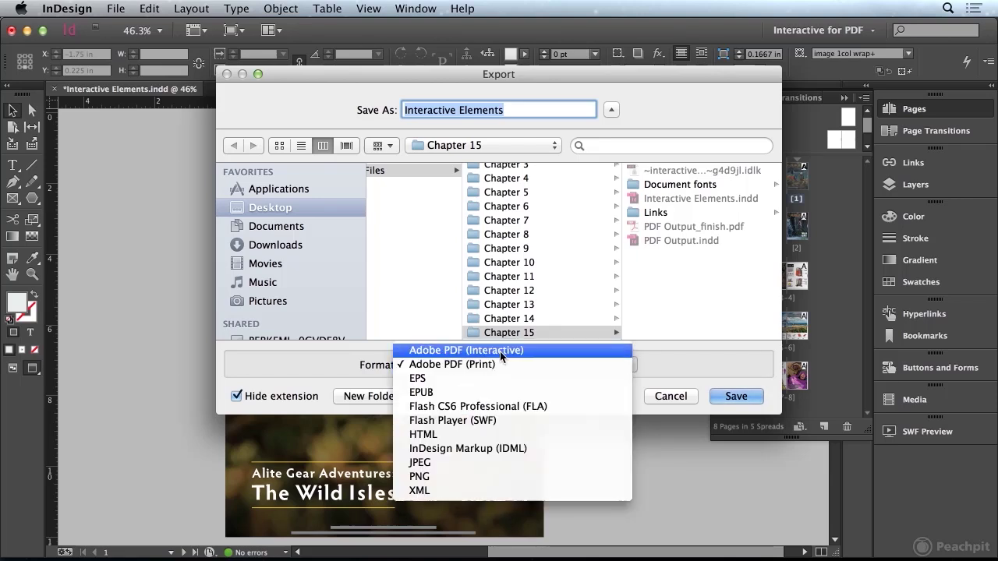
pyautogui.click(498, 352)
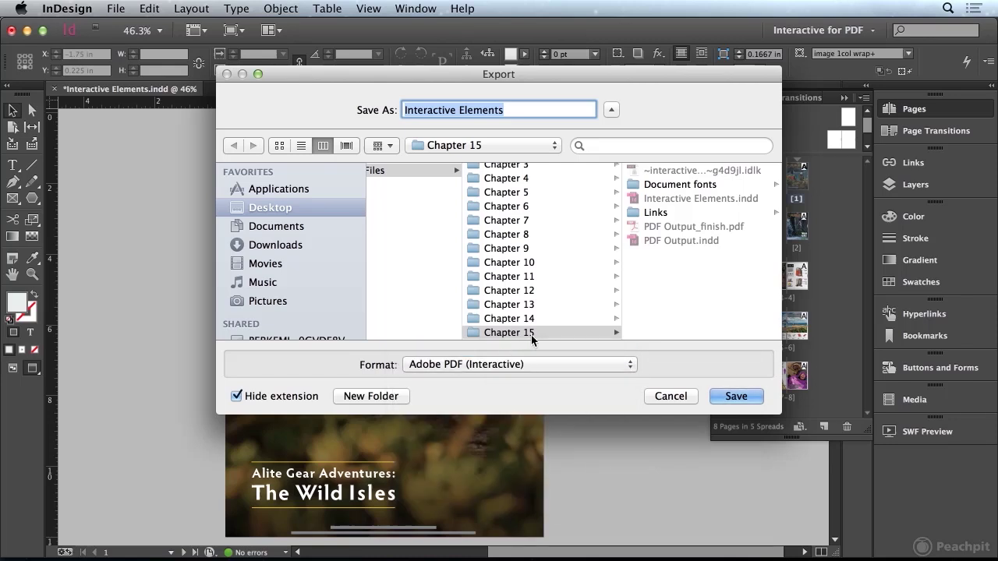
pyautogui.click(747, 397)
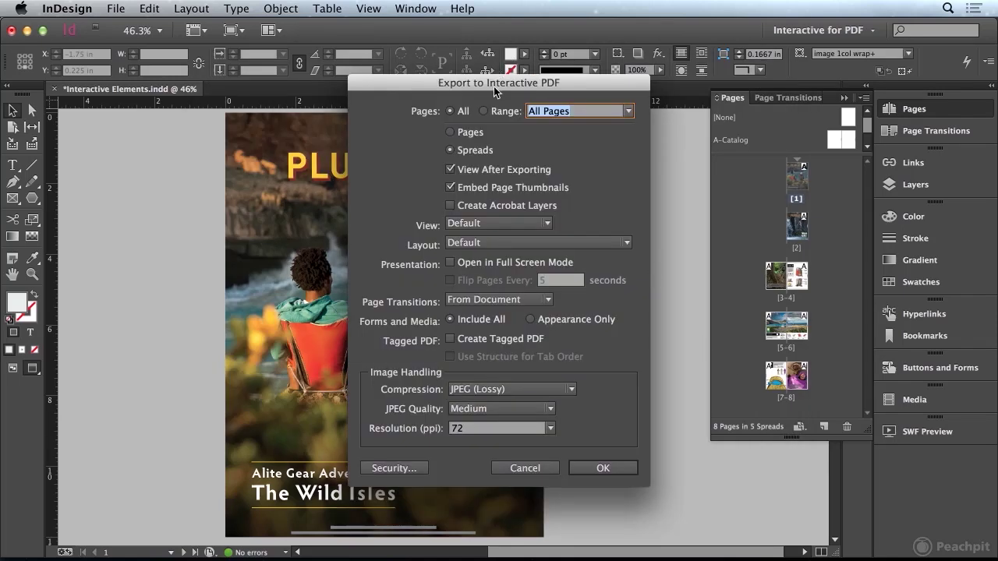
# Export the interactive PDF as single pages rather than spreads and accept the settings.
pyautogui.moveTo(495, 92); pyautogui.dragTo(356, 106)
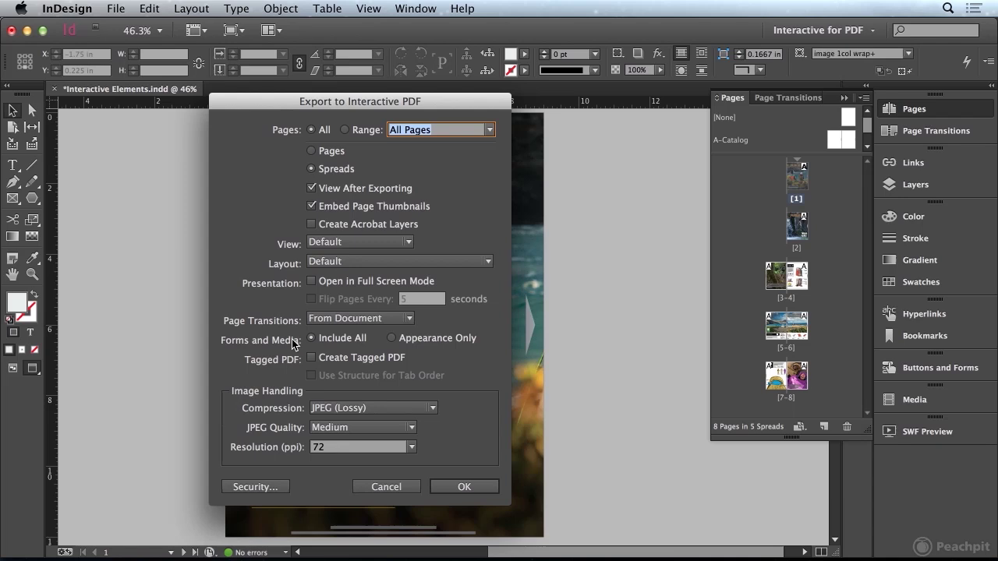
pyautogui.click(310, 151)
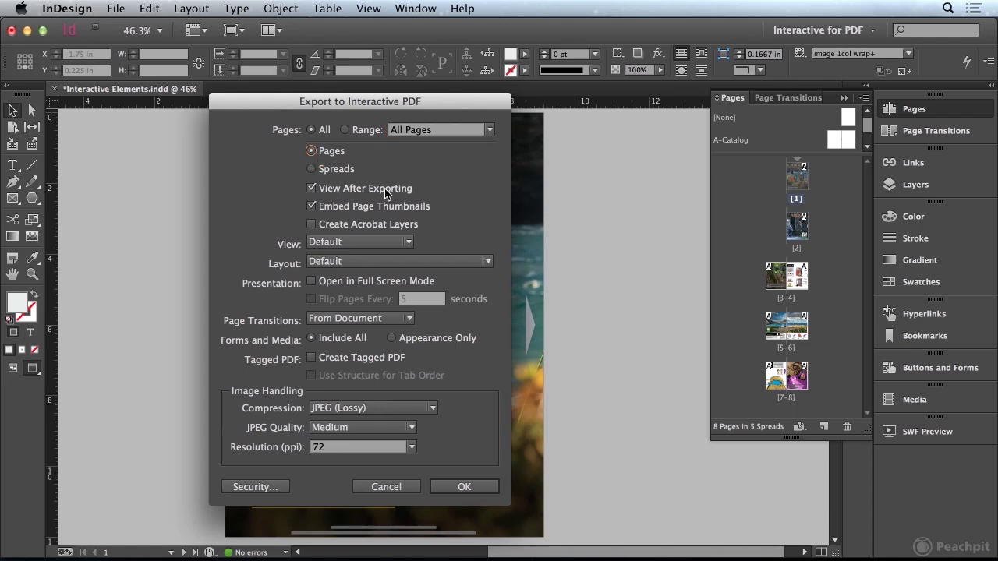
pyautogui.click(467, 486)
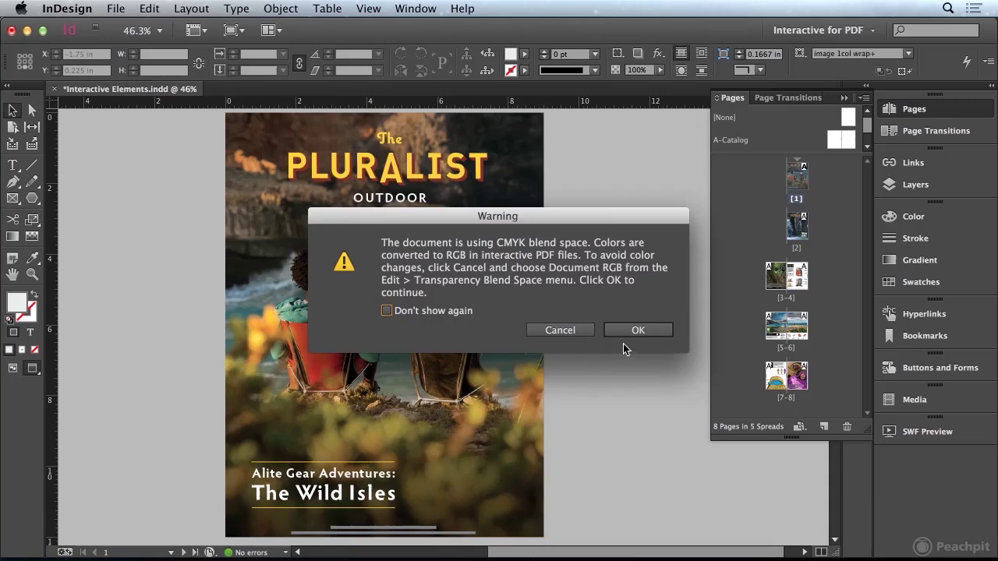
pyautogui.click(638, 331)
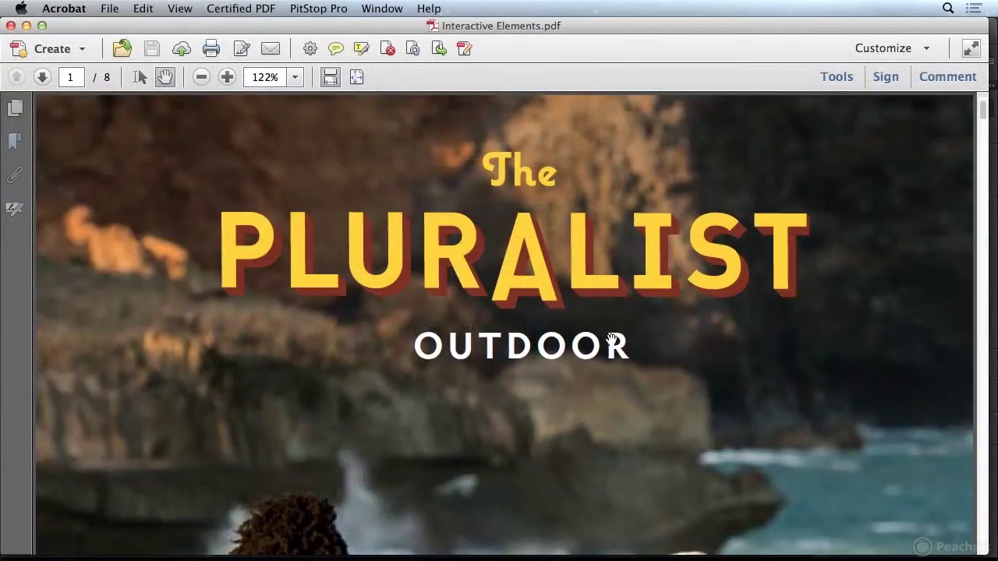
pyautogui.press('super+0')
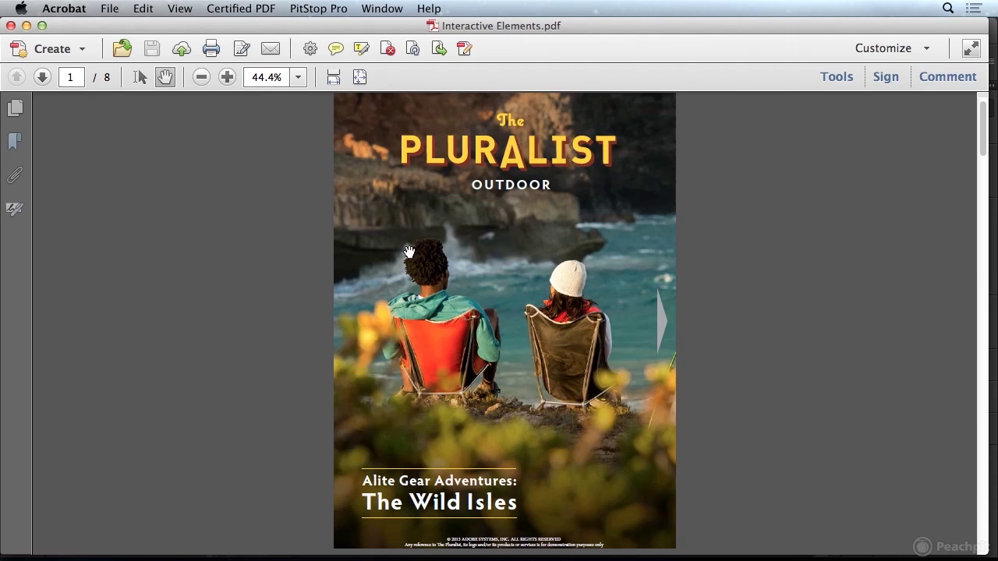
pyautogui.click(463, 153)
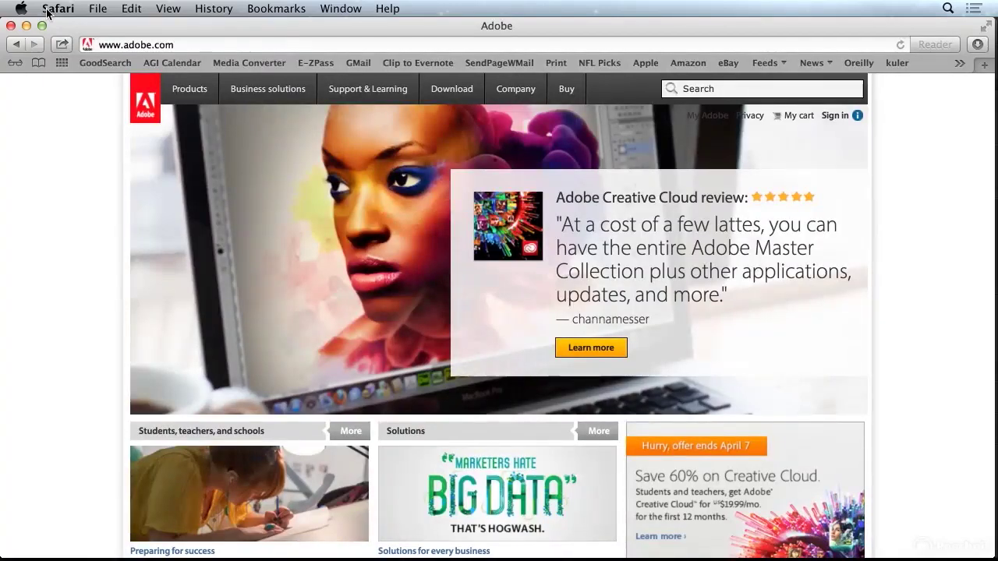
# Back in the catalog PDF, page forward to page 3 with the arrows, then back to page 1.
pyautogui.click(858, 535)
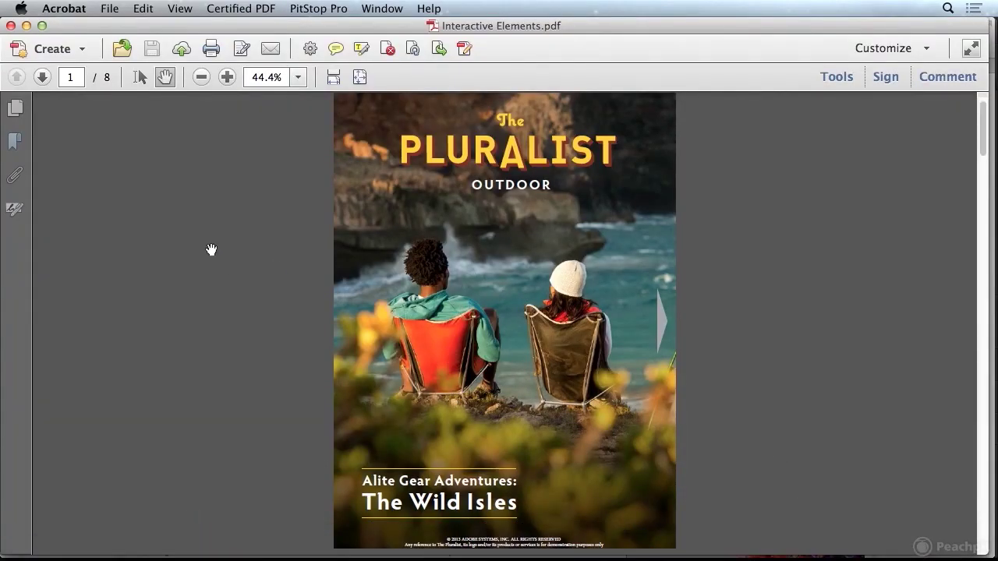
pyautogui.click(664, 326)
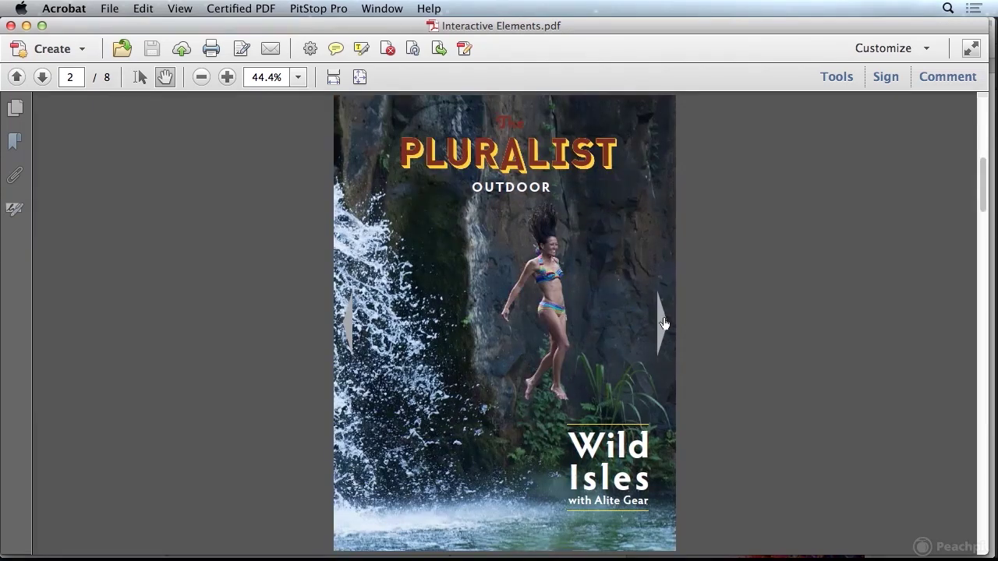
pyautogui.click(663, 323)
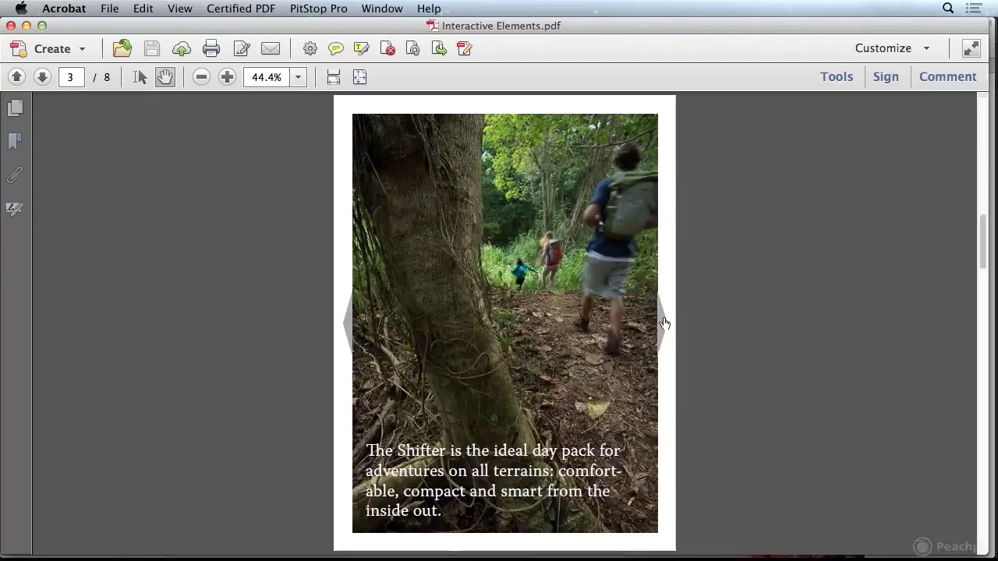
pyautogui.click(349, 328)
pyautogui.click(348, 326)
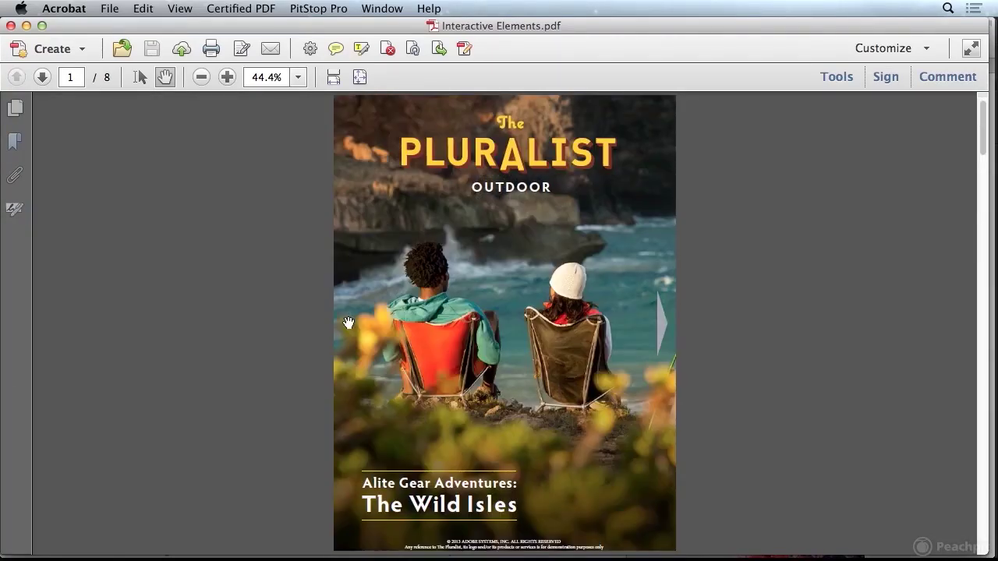
# Show the bookmarks and jump through Backpacks, Chairs and Sleeping Bags, ending on page 7.
pyautogui.click(12, 141)
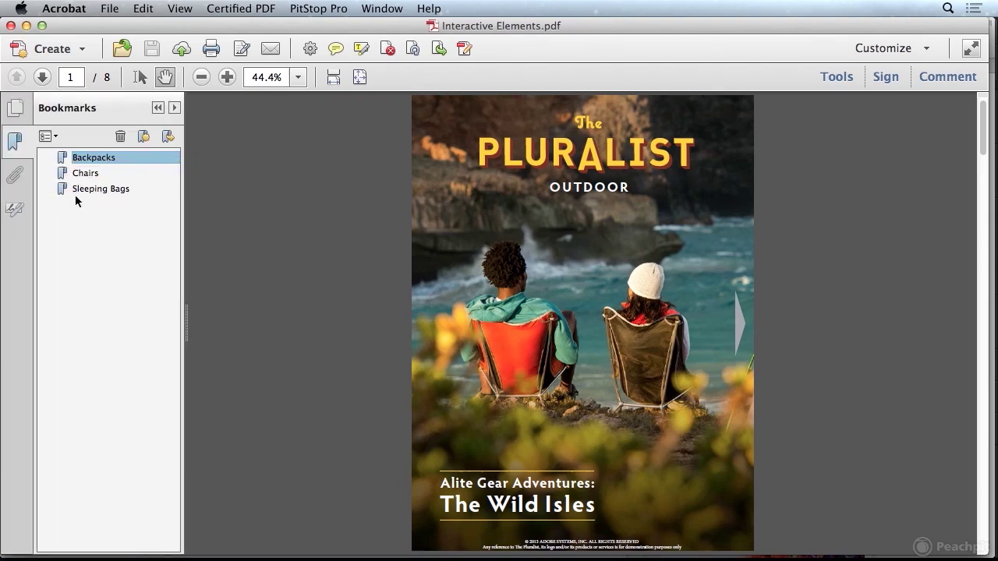
pyautogui.click(80, 162)
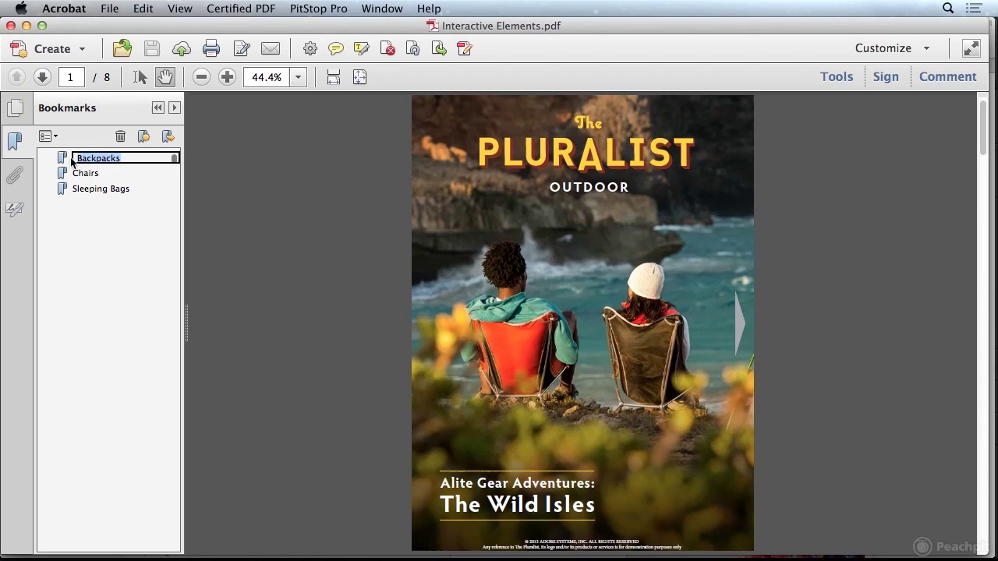
pyautogui.click(62, 159)
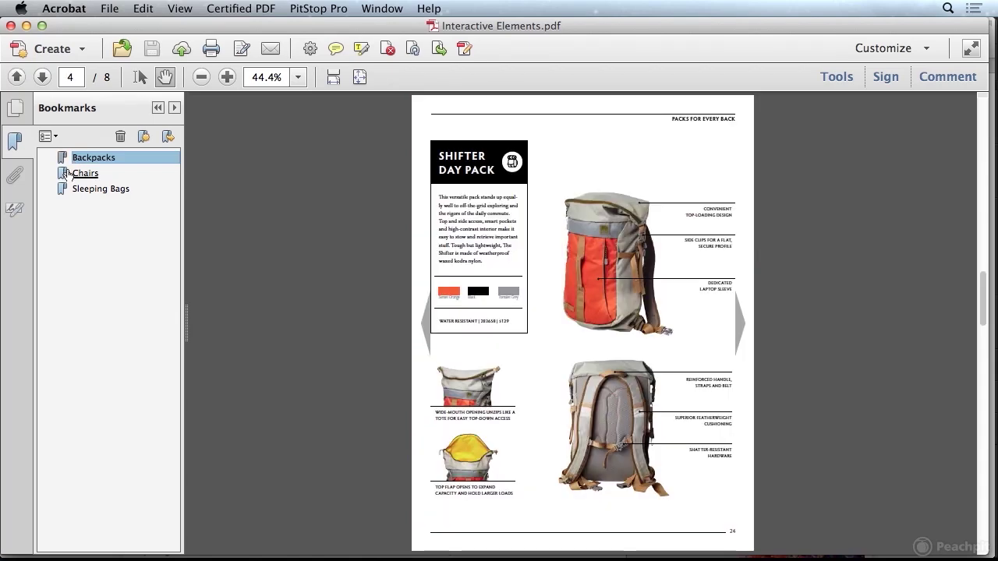
pyautogui.click(64, 178)
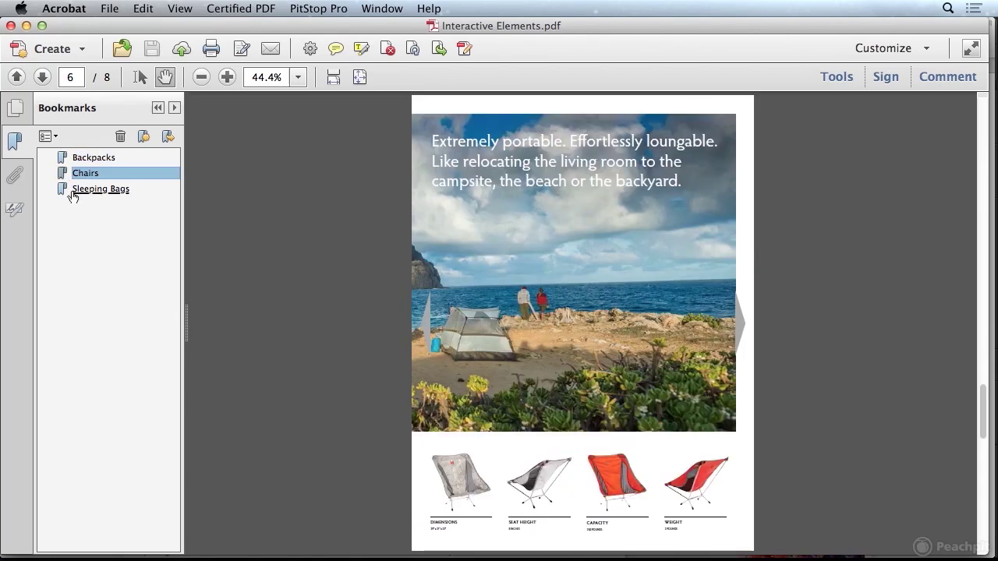
pyautogui.click(66, 193)
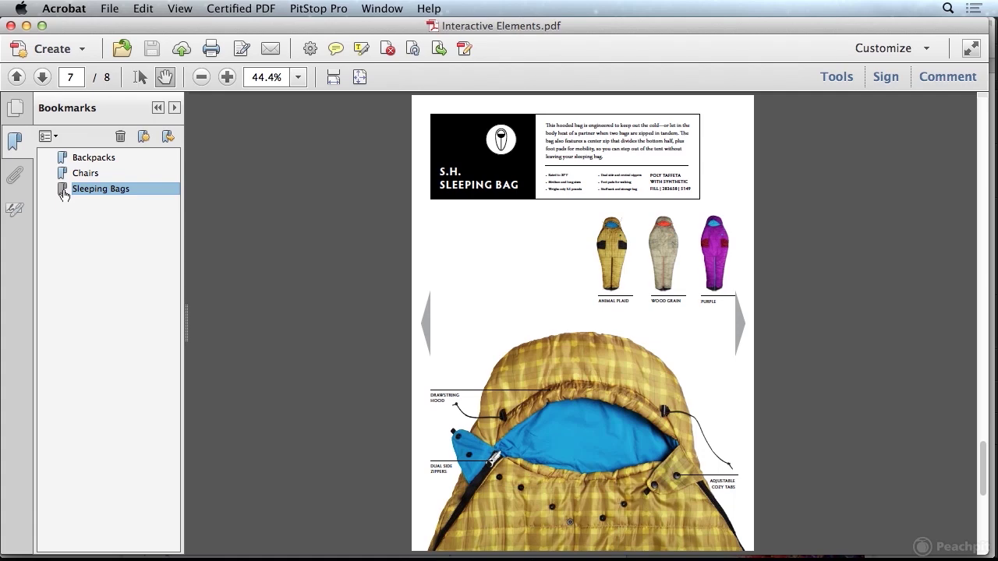